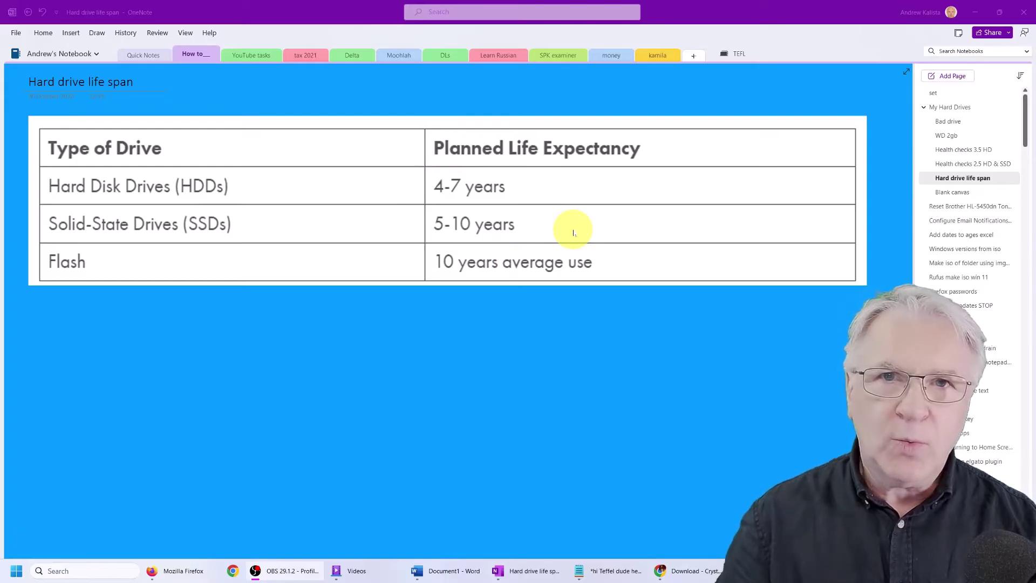
# Step: Scroll the Health checks 3.5 HD page down to its drive screenshots and the crystalmark.info link
pyautogui.scroll(-6, 574, 233)
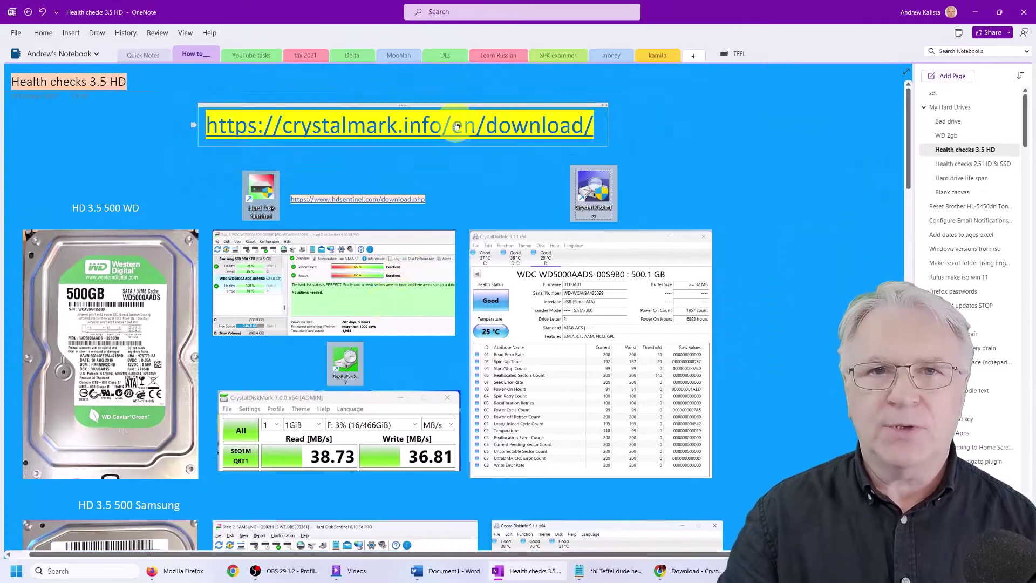
# Step: From the crystalmark.info download page, download the CrystalDiskInfo Standard Edition installer
pyautogui.click(432, 123)
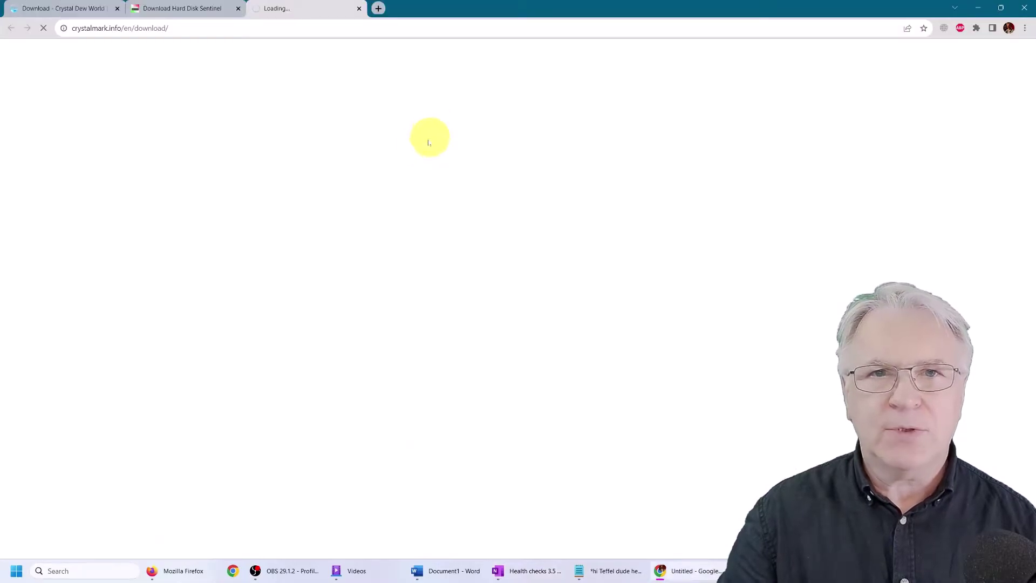
pyautogui.click(61, 10)
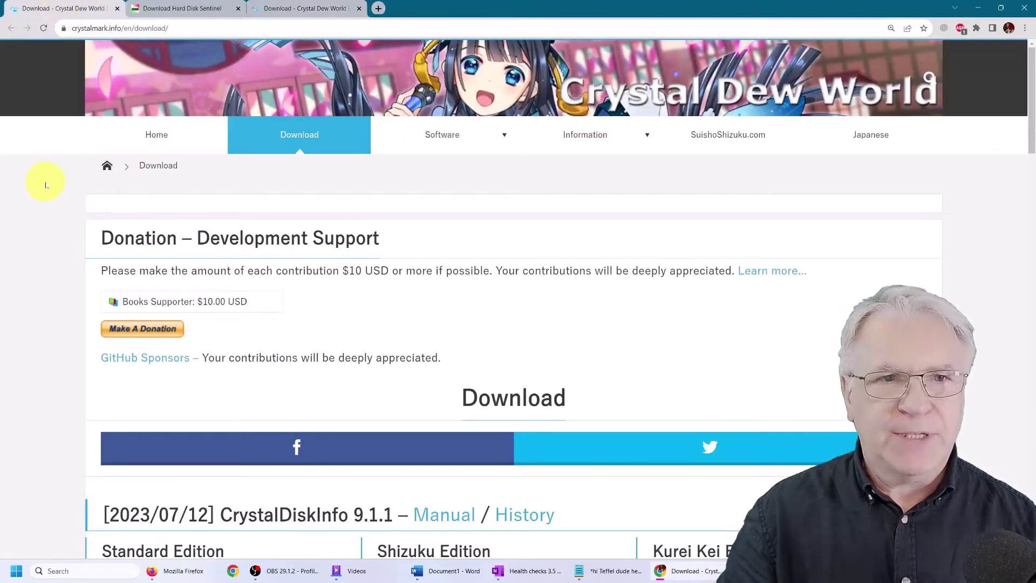
pyautogui.scroll(-6, 52, 282)
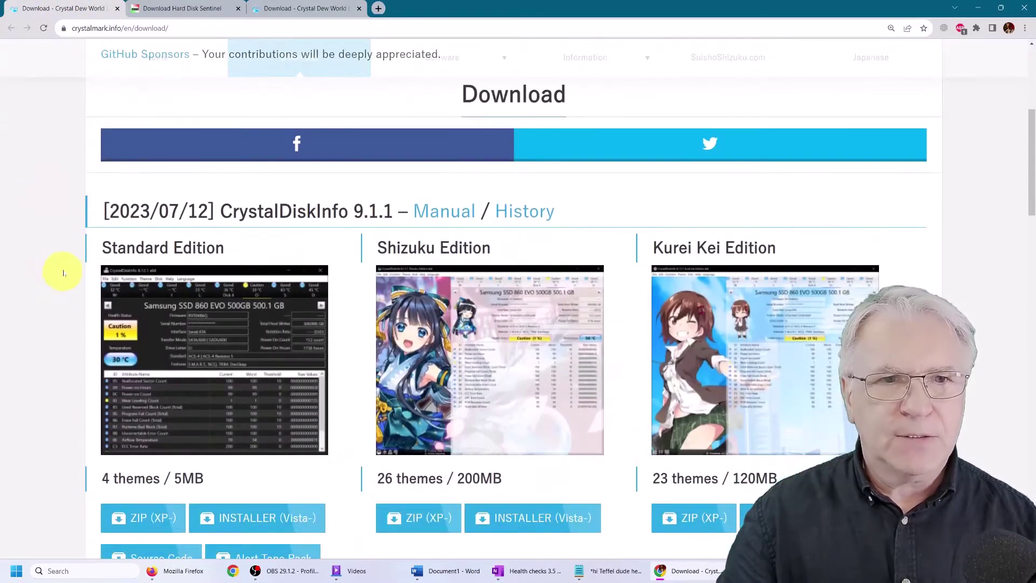
pyautogui.scroll(-2, 194, 207)
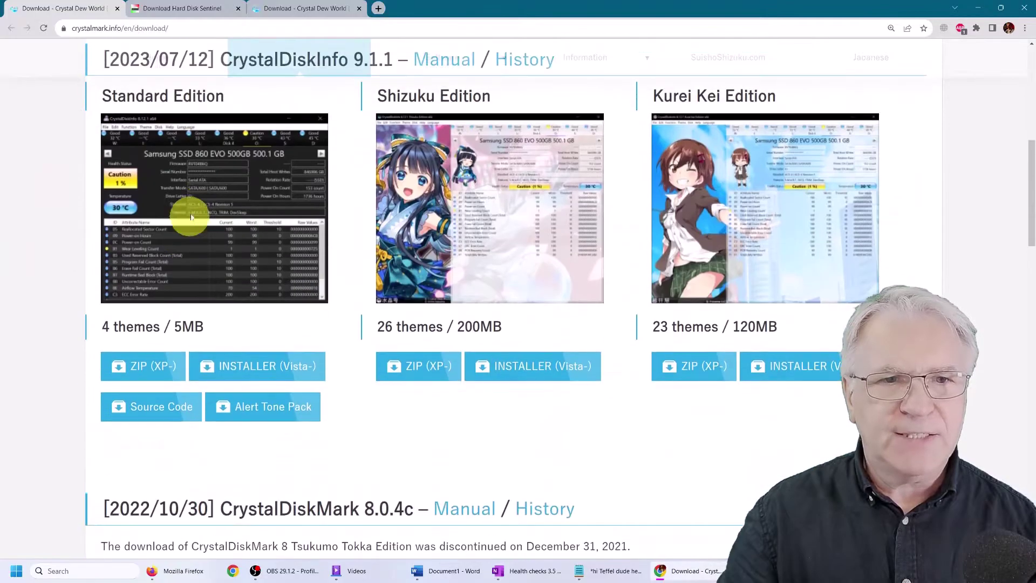
pyautogui.click(241, 372)
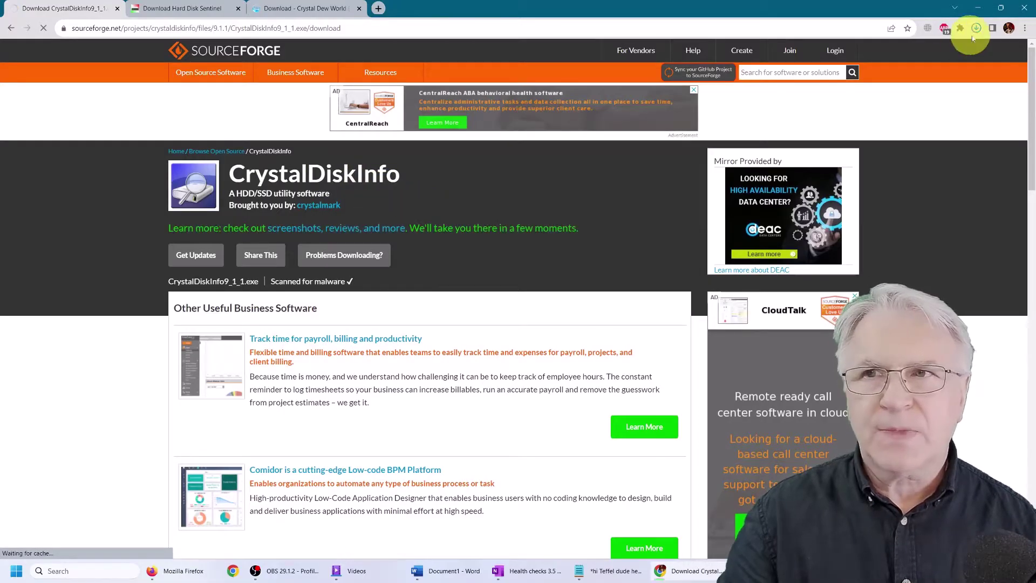
# Step: Check recent downloads, then download the CrystalDiskMark Standard Edition installer from Crystal Dew World
pyautogui.click(976, 29)
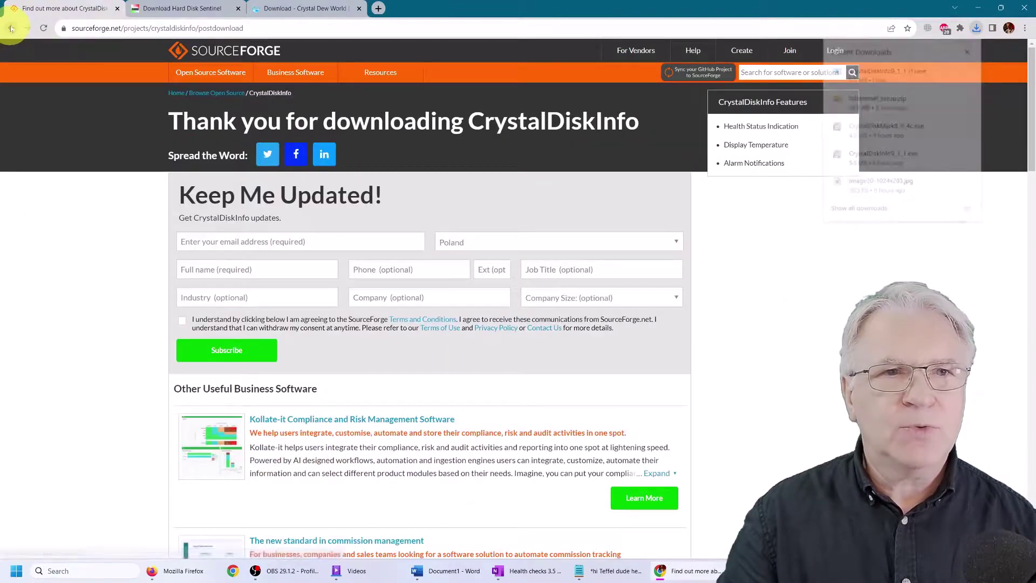
pyautogui.click(11, 29)
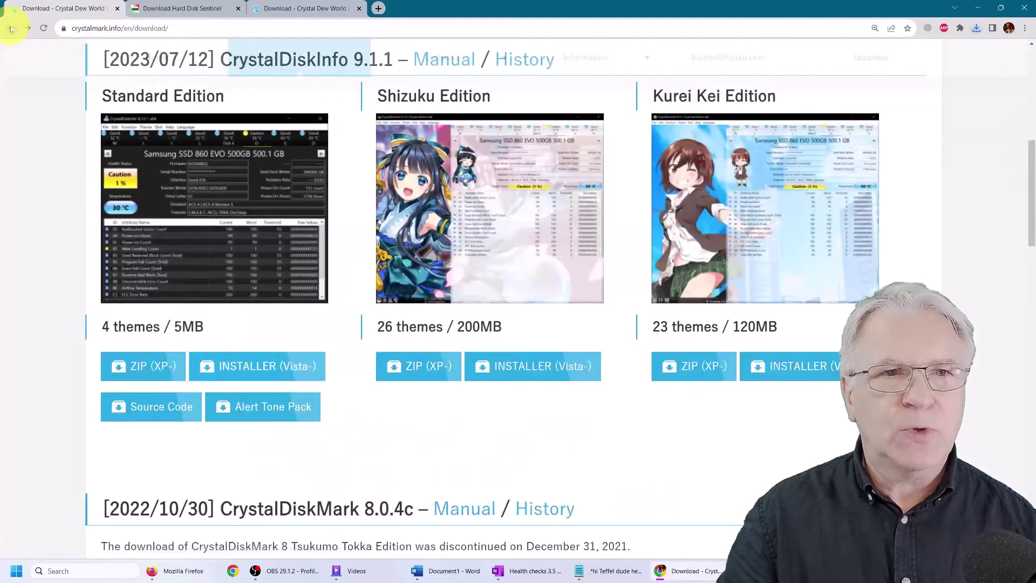
pyautogui.scroll(-5, 232, 324)
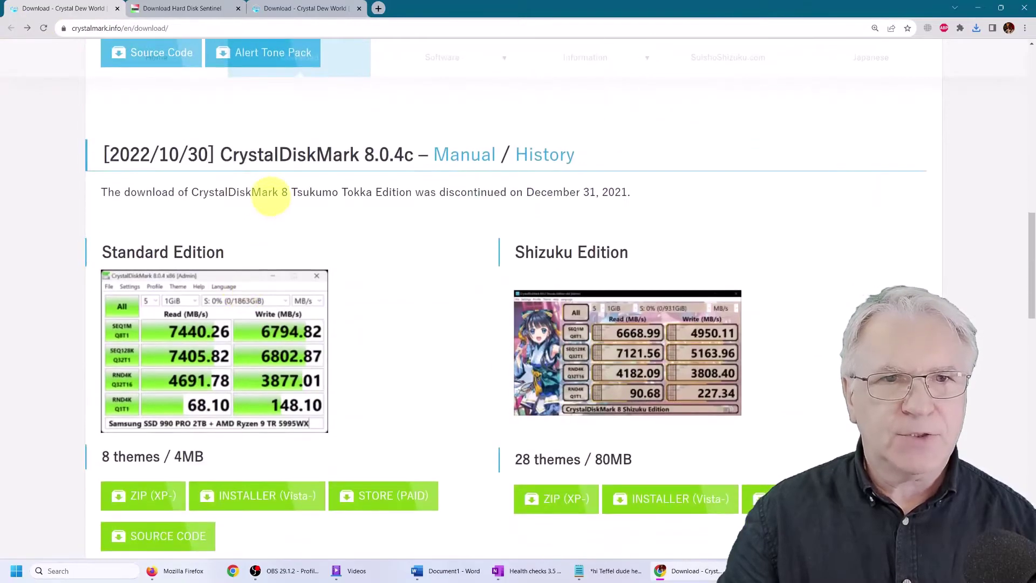
pyautogui.scroll(-2, 272, 200)
pyautogui.click(257, 351)
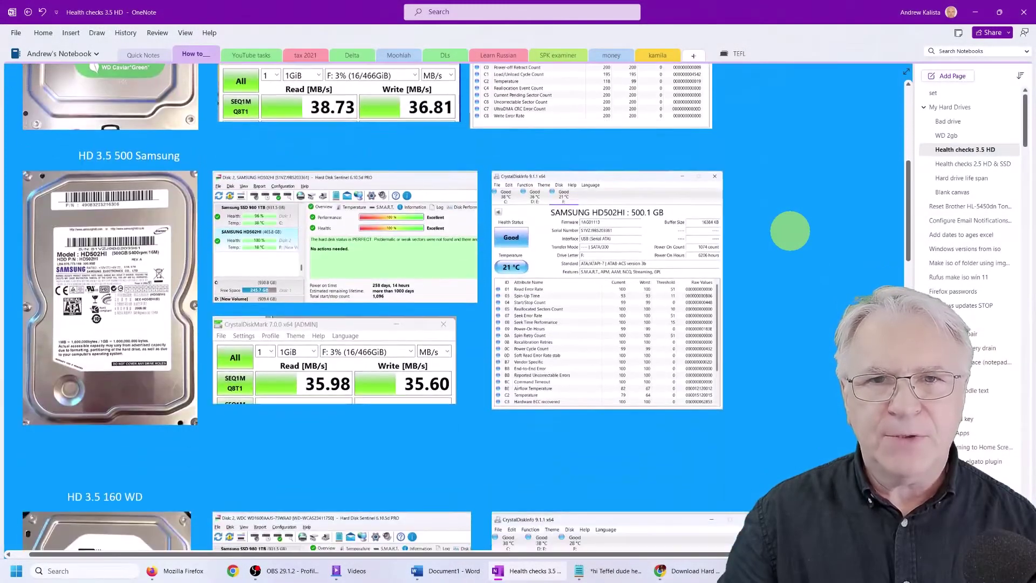
pyautogui.scroll(-7, 790, 232)
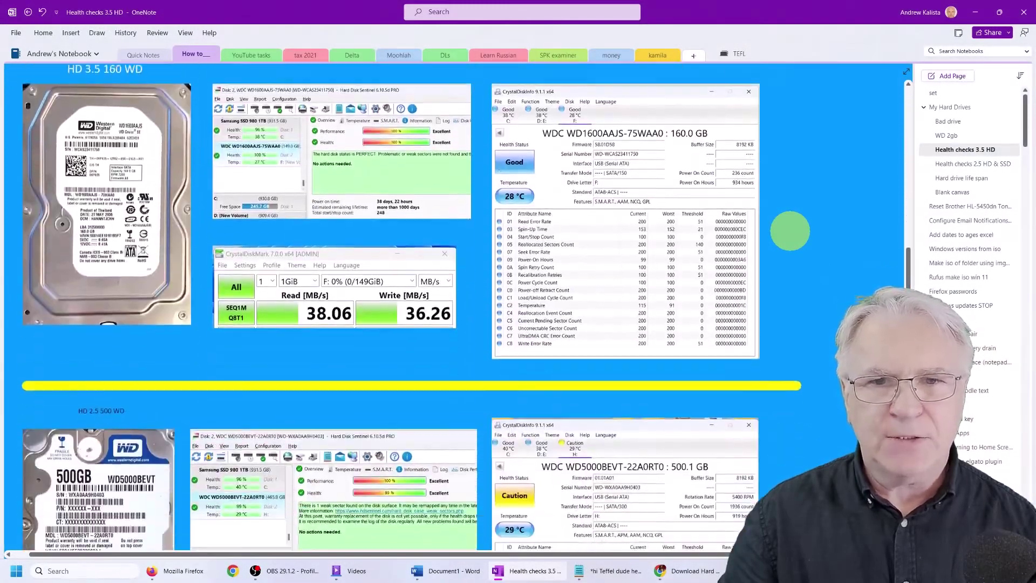
pyautogui.scroll(-4, 790, 232)
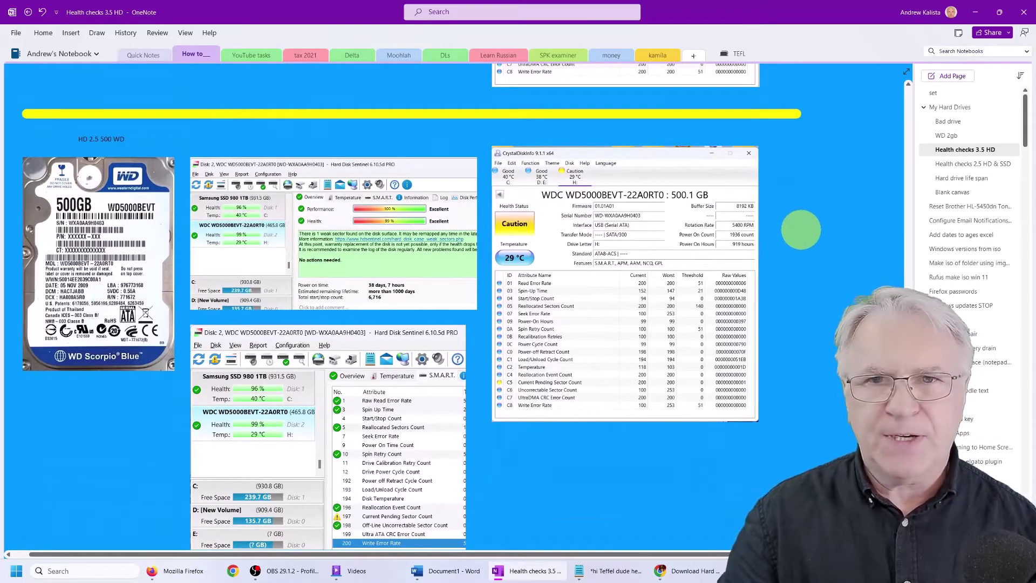
pyautogui.scroll(-11, 800, 230)
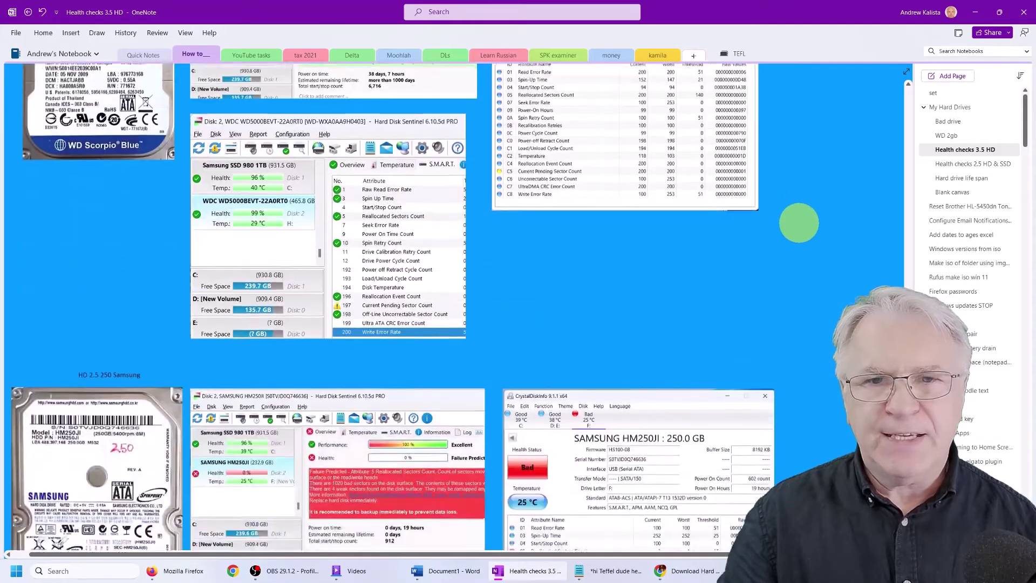
pyautogui.scroll(-1, 798, 223)
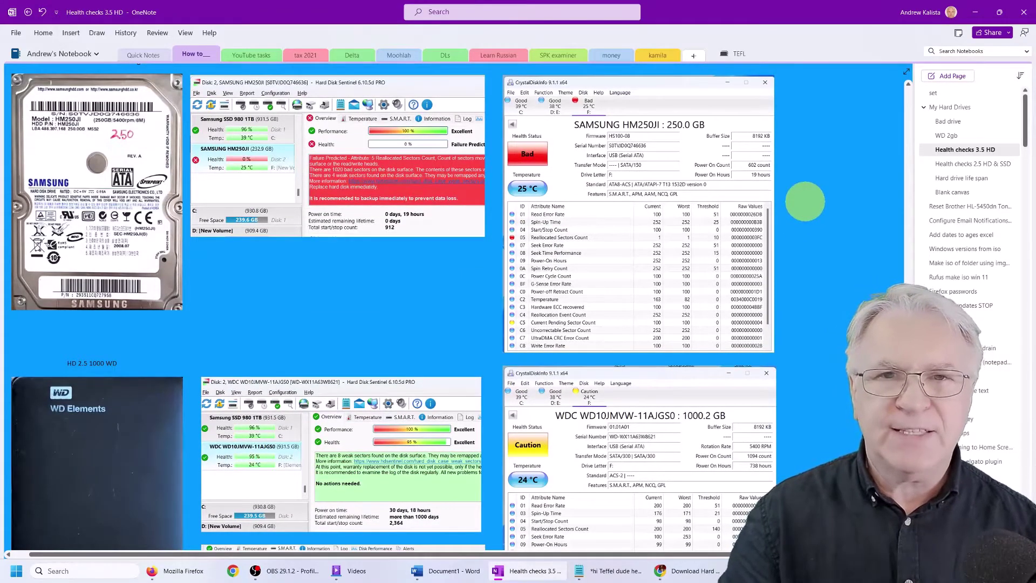
pyautogui.scroll(5, 805, 201)
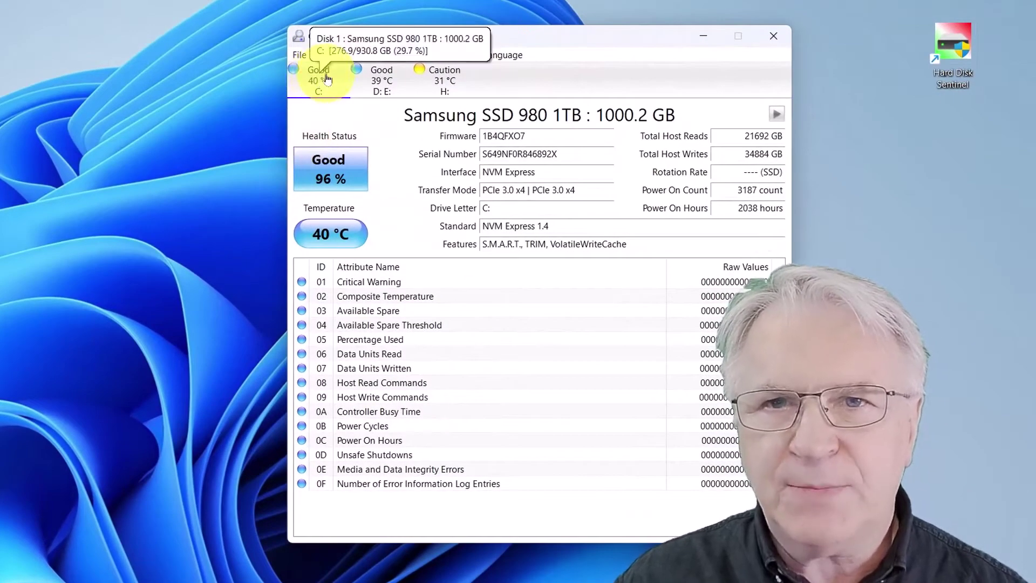
# Step: Review the CT1000MX500SSD1 and Caution-rated WDC WD5000BEVT drives' health, then close CrystalDiskInfo
pyautogui.click(376, 75)
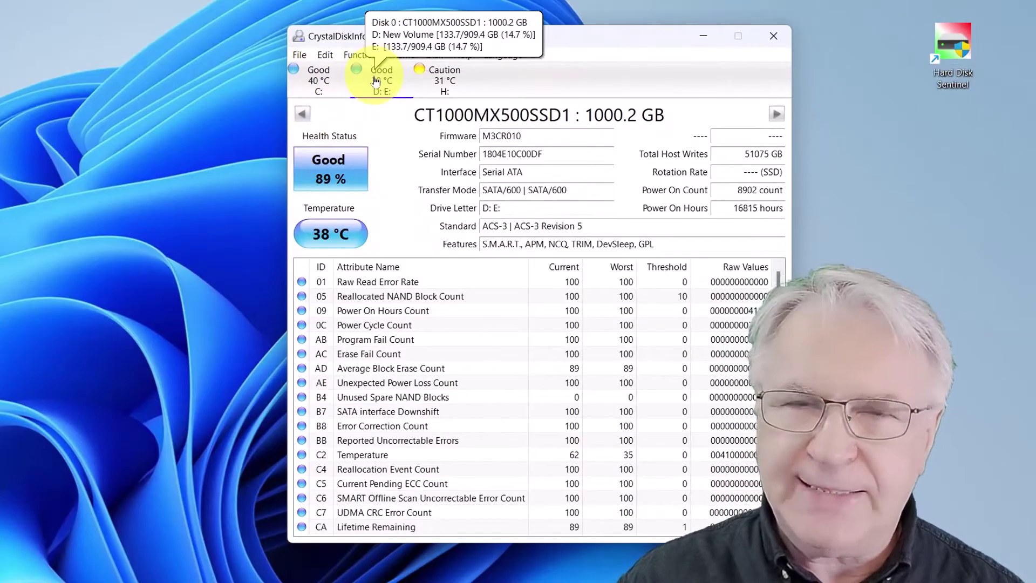
pyautogui.click(444, 75)
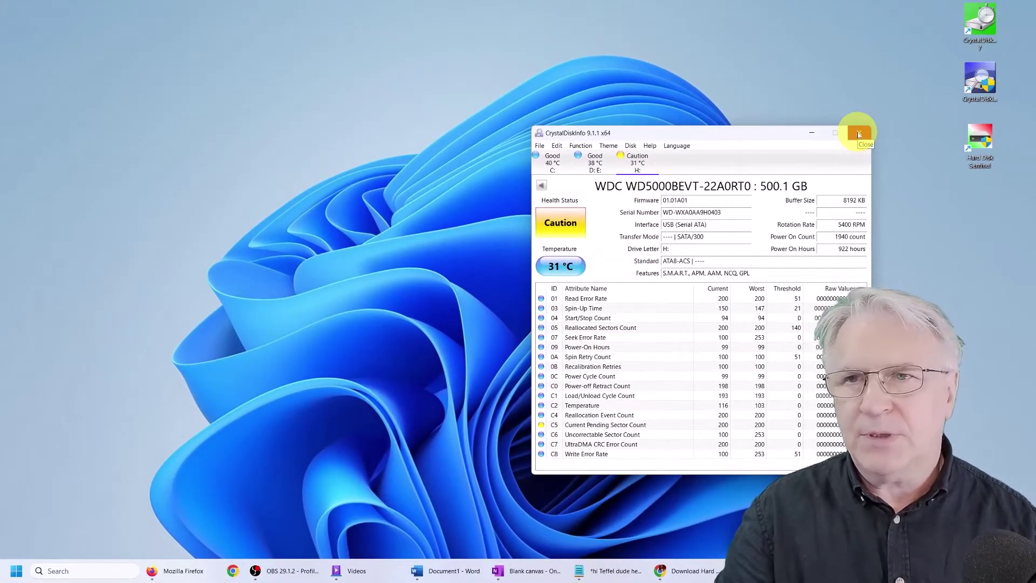
pyautogui.click(859, 134)
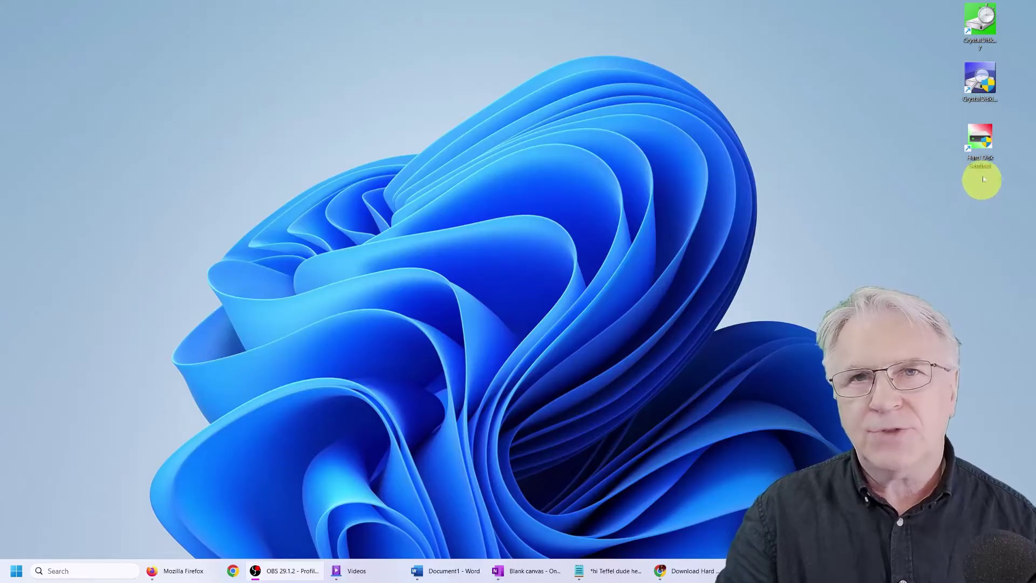
# Step: Launch Hard Disk Sentinel from its desktop shortcut with administrator rights
pyautogui.click(982, 141)
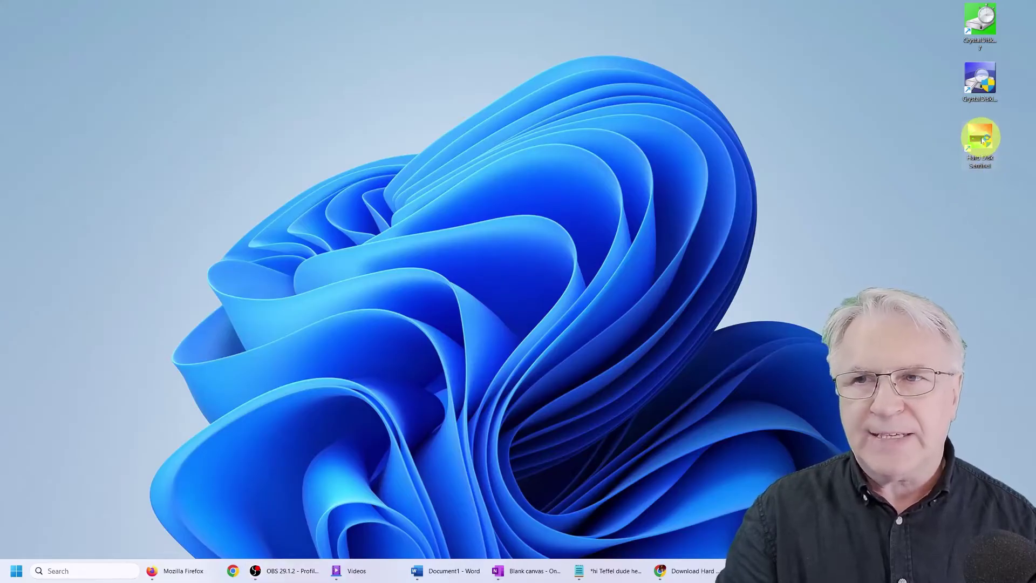
pyautogui.doubleClick(982, 141)
pyautogui.hotkey('alt', 'y')
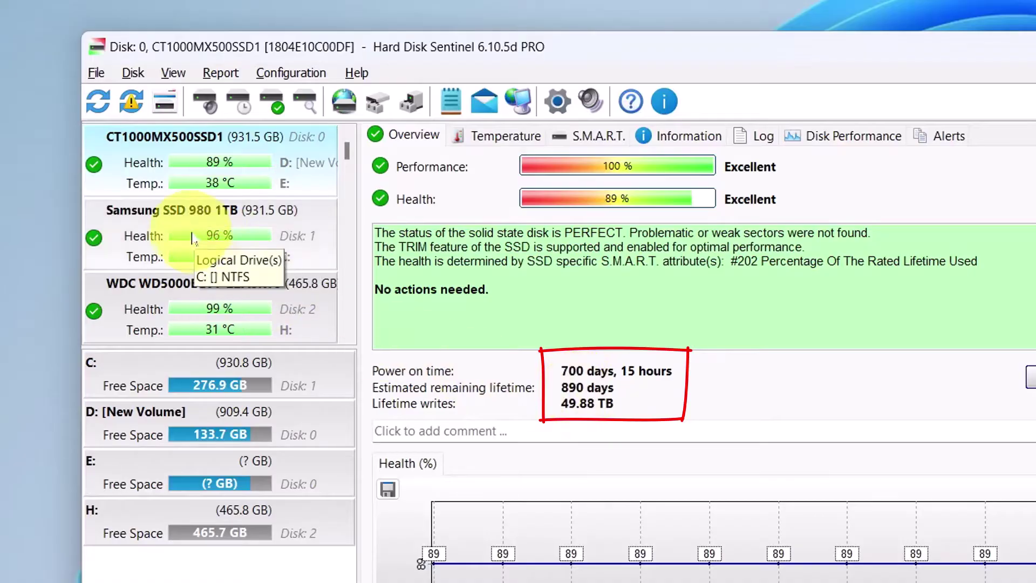
# Step: Inspect the Samsung SSD 980 and WDC WD5000BEVT overviews and the WDC's S.M.A.R.T. table, then minimize
pyautogui.click(189, 227)
pyautogui.click(210, 323)
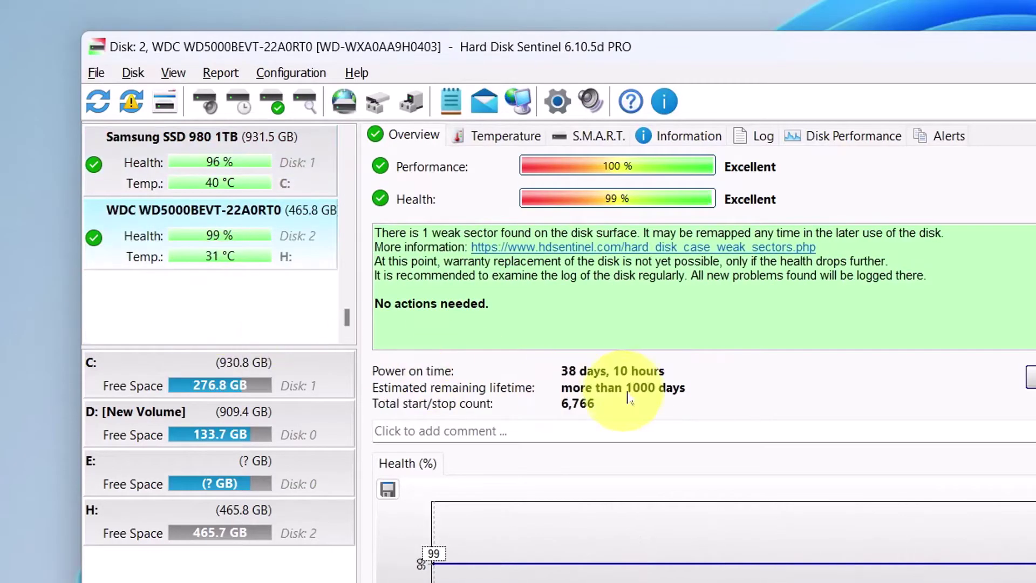
pyautogui.moveTo(278, 239)
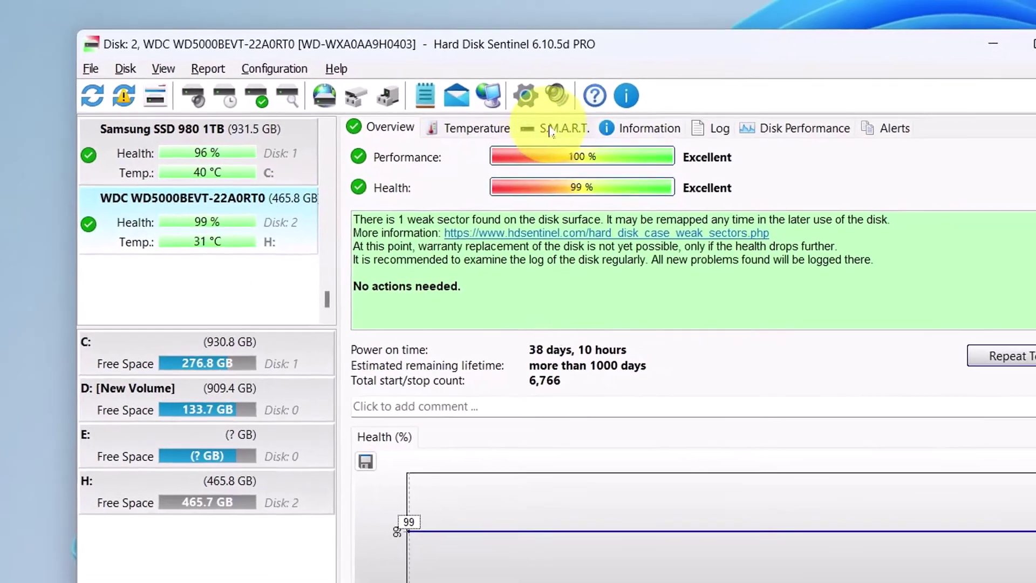
pyautogui.click(584, 139)
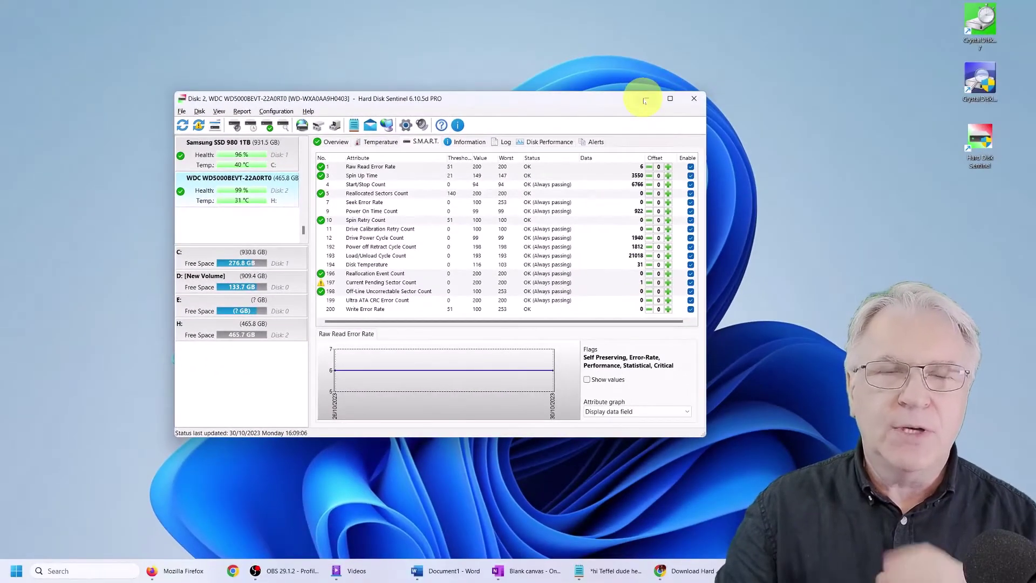
pyautogui.click(645, 101)
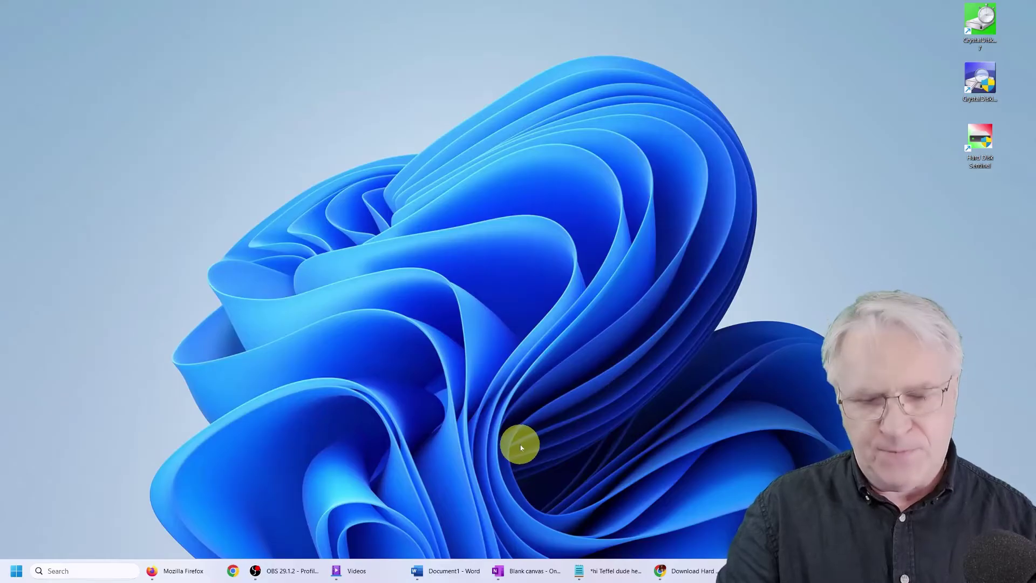
# Step: Bring OneNote back and show the Health checks 2.5 HD & SSD page's 480 SSD section
pyautogui.click(553, 573)
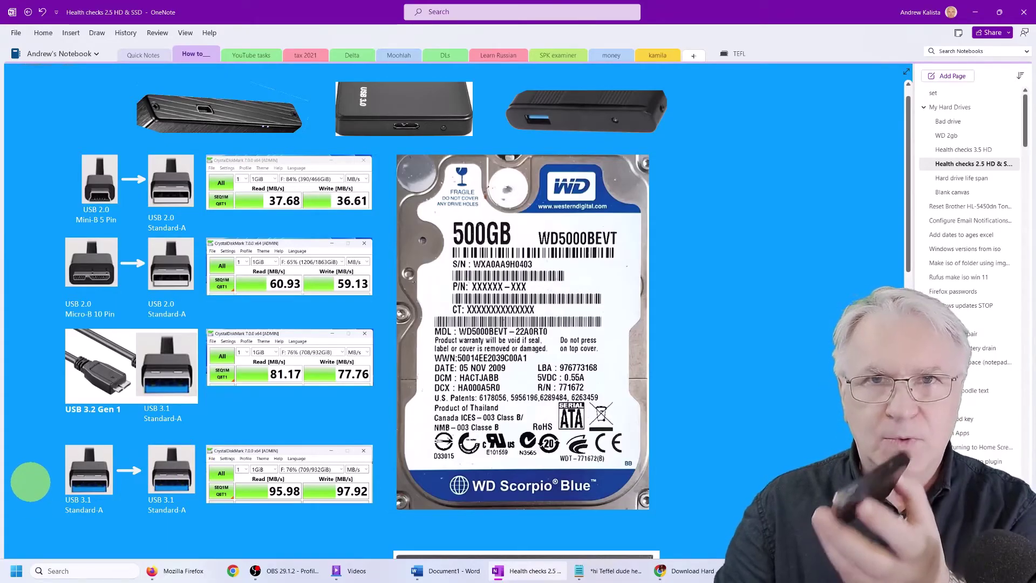
pyautogui.click(82, 479)
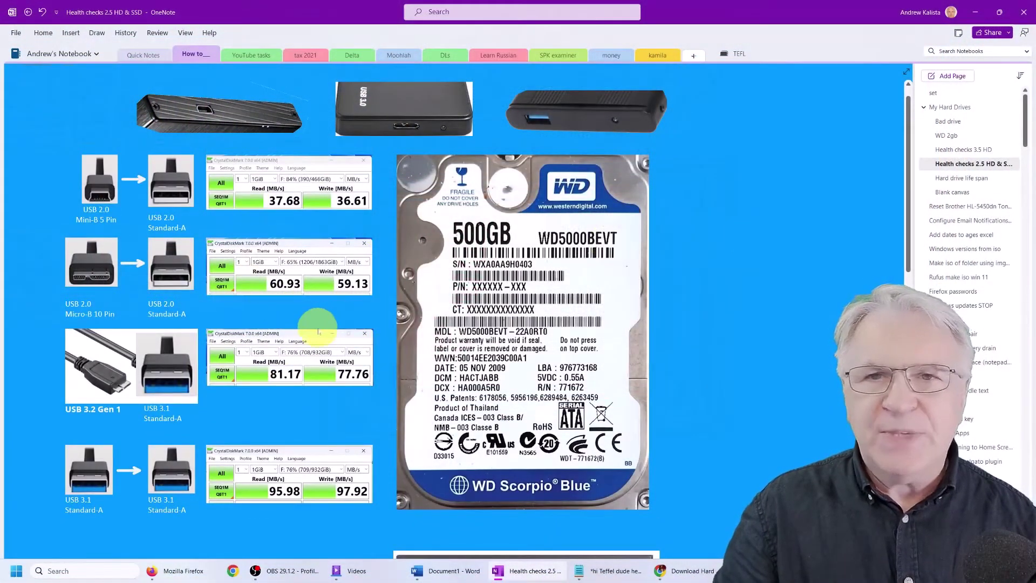
pyautogui.scroll(-2, 743, 316)
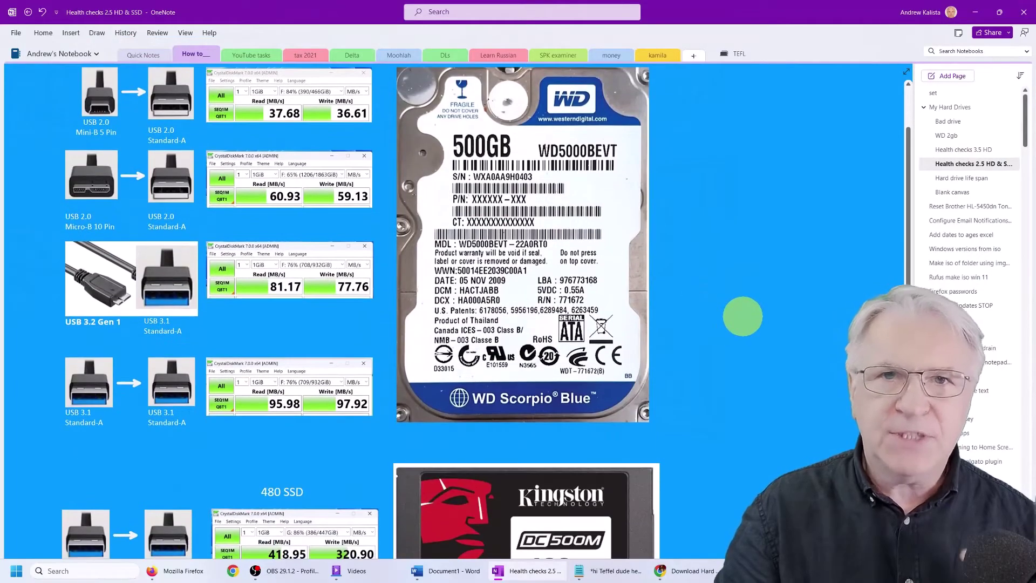
# Step: Minimize OneNote, start CrystalDiskMark, and choose drive H: (0/466GiB) as the test target
pyautogui.click(975, 12)
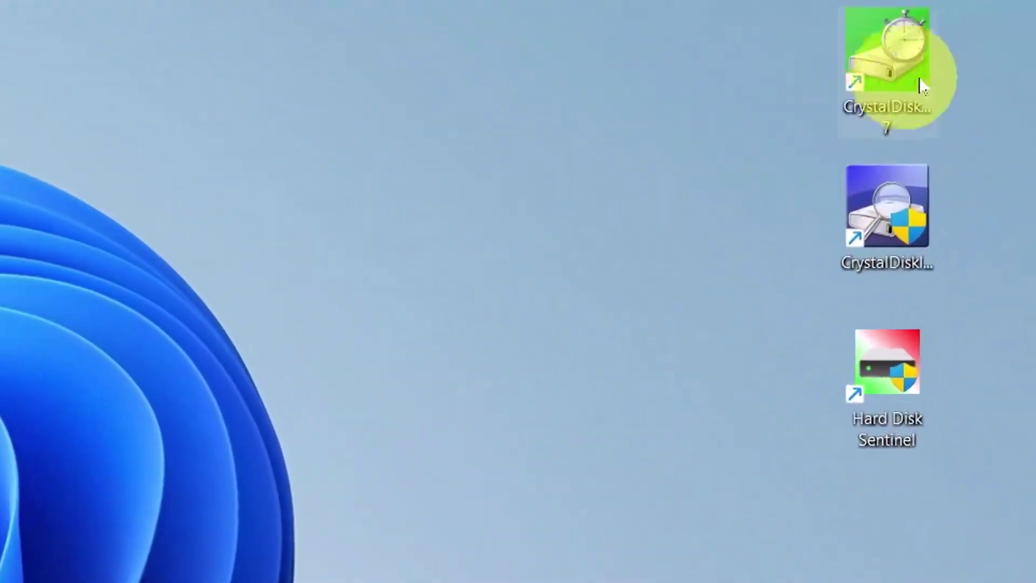
pyautogui.click(885, 75)
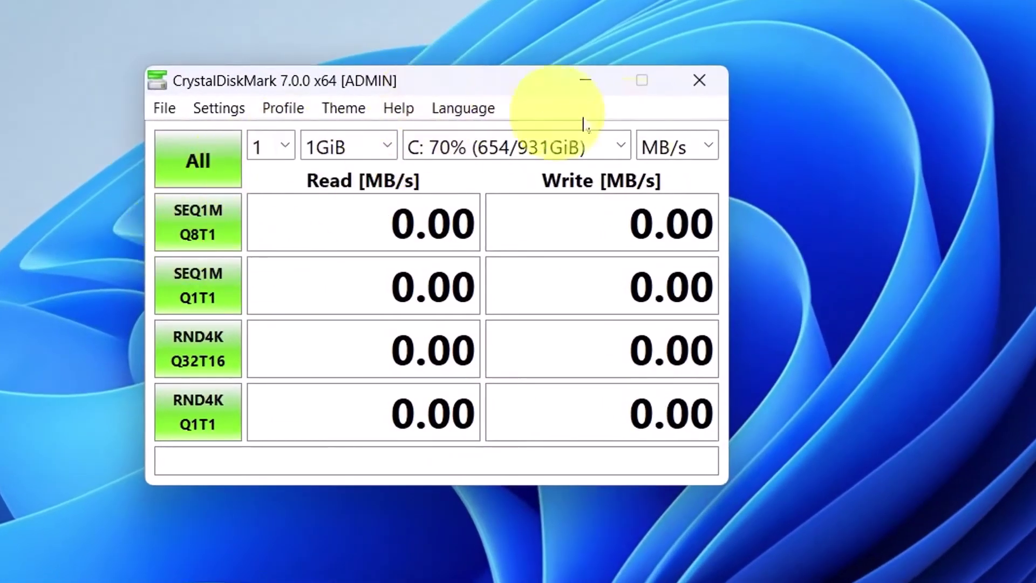
pyautogui.click(625, 149)
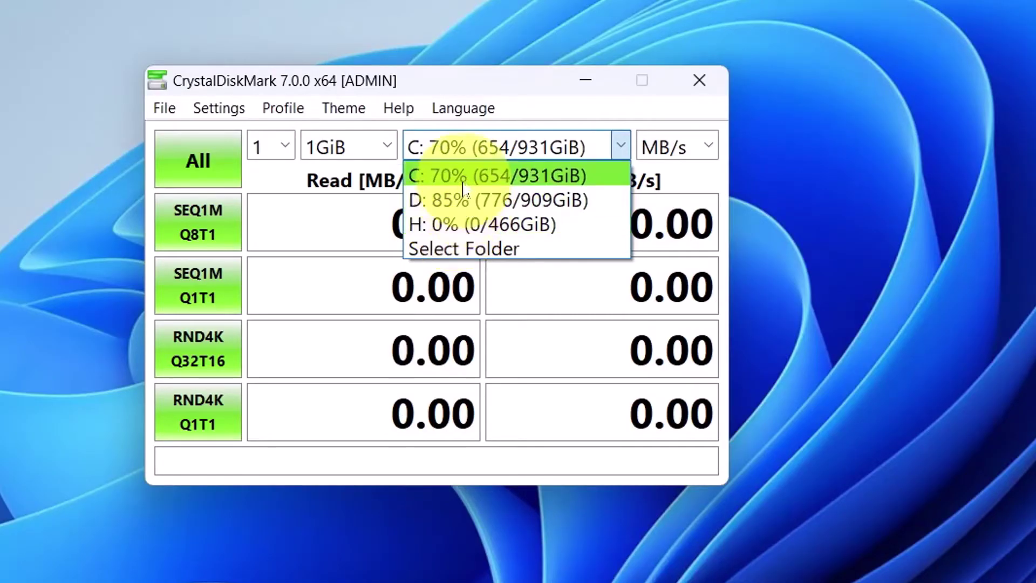
pyautogui.click(439, 224)
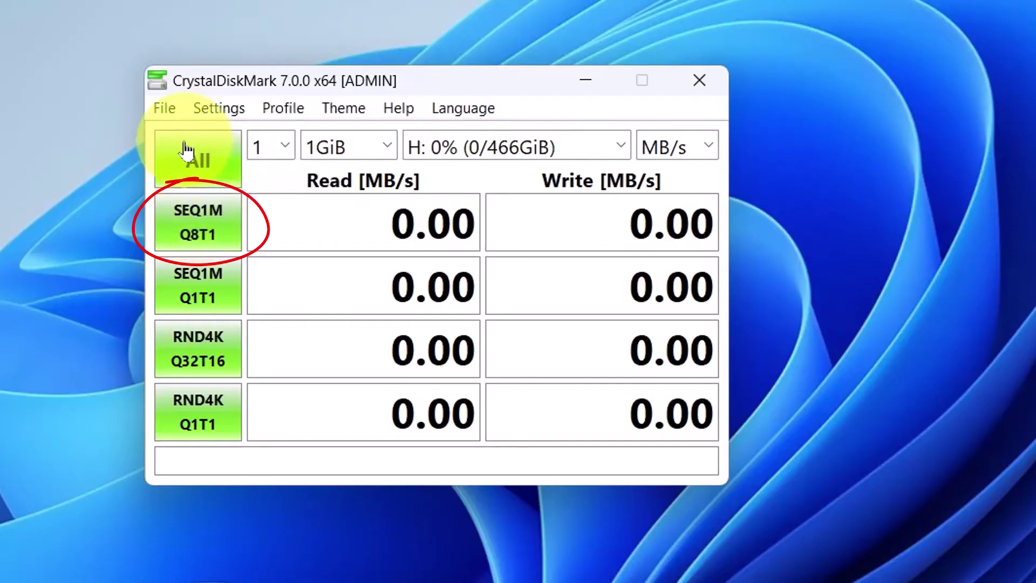
# Step: Run SEQ1M Q8T1 on drive H:, getting 39.22 MB/s read and 35.23 MB/s write
pyautogui.click(192, 220)
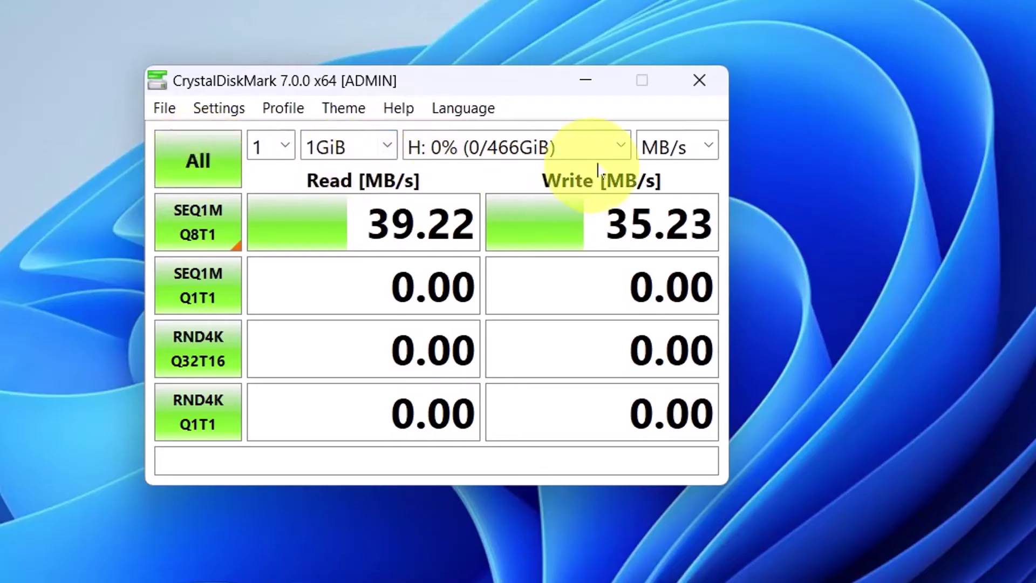
# Step: Switch to drive D: (776/909GiB) and run SEQ1M Q8T1: 548.28 MB/s read, 486.96 MB/s write
pyautogui.click(621, 146)
pyautogui.click(572, 199)
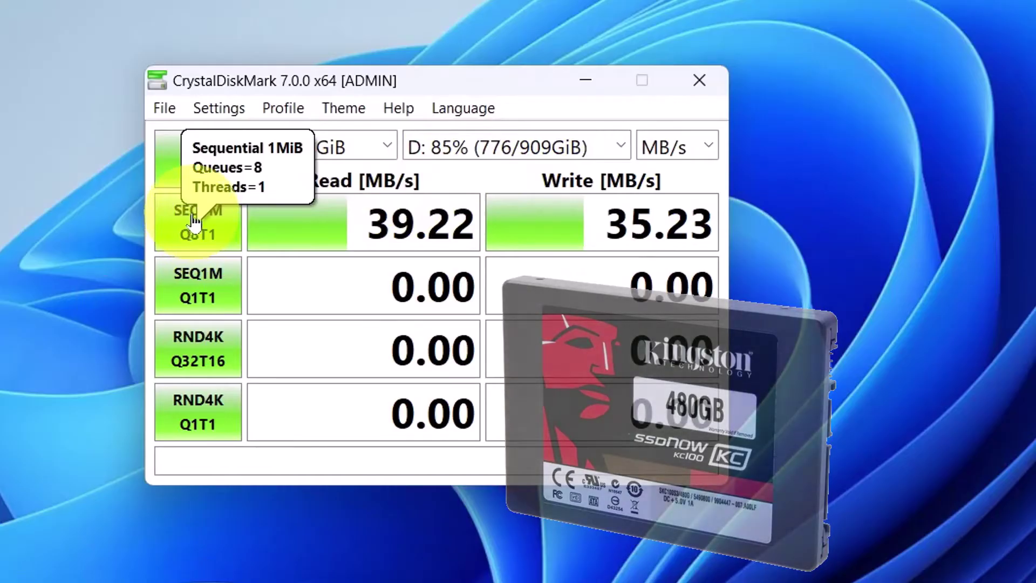
pyautogui.click(194, 221)
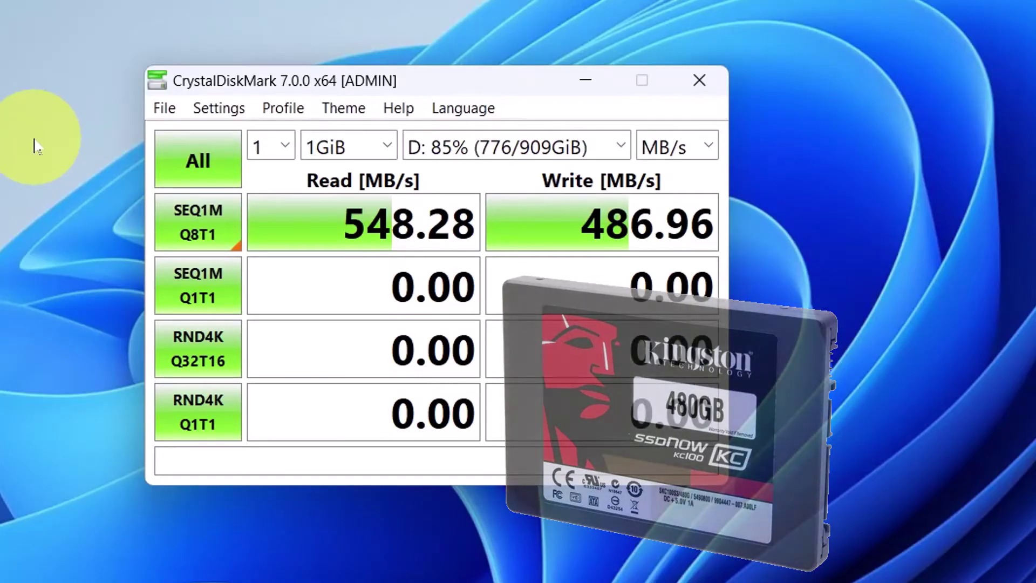
# Step: Switch to drive C: and run SEQ1M Q8T1, reaching about 3226.82 MB/s read
pyautogui.click(626, 146)
pyautogui.click(578, 172)
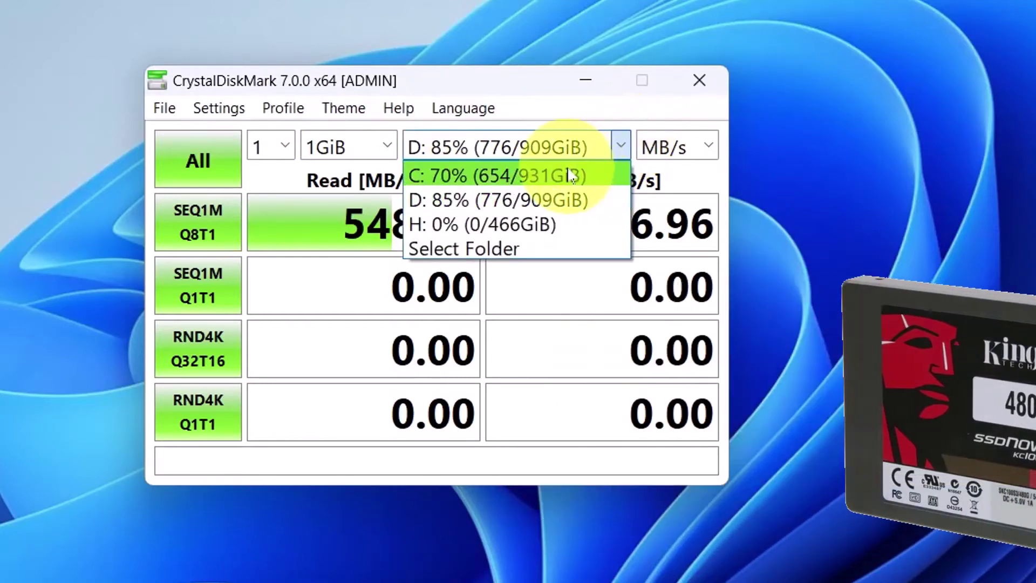
pyautogui.click(186, 224)
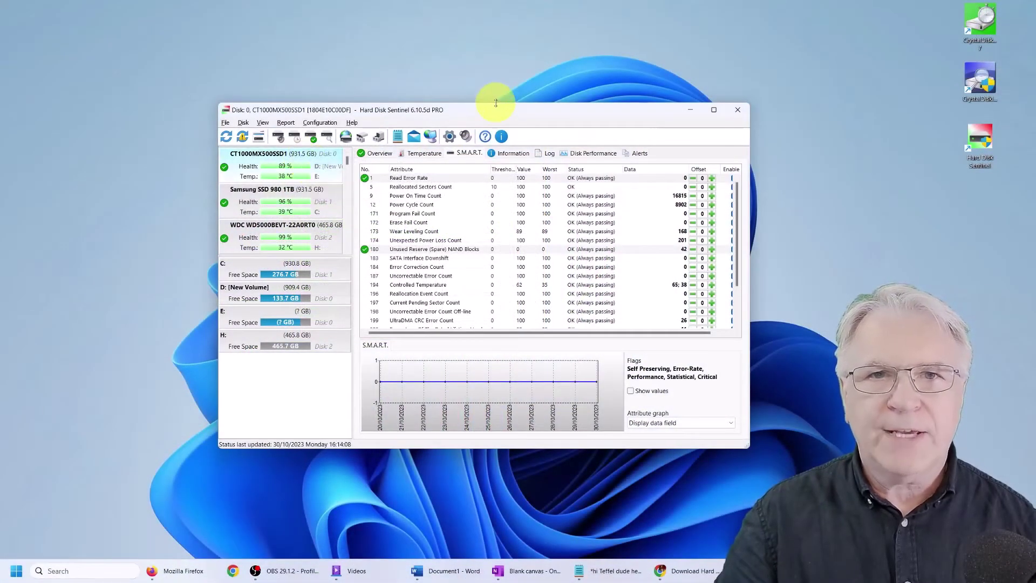
# Step: Move the window left and open the WDC WD5000BEVT drive's S.M.A.R.T. attribute table
pyautogui.moveTo(495, 110); pyautogui.dragTo(432, 110)
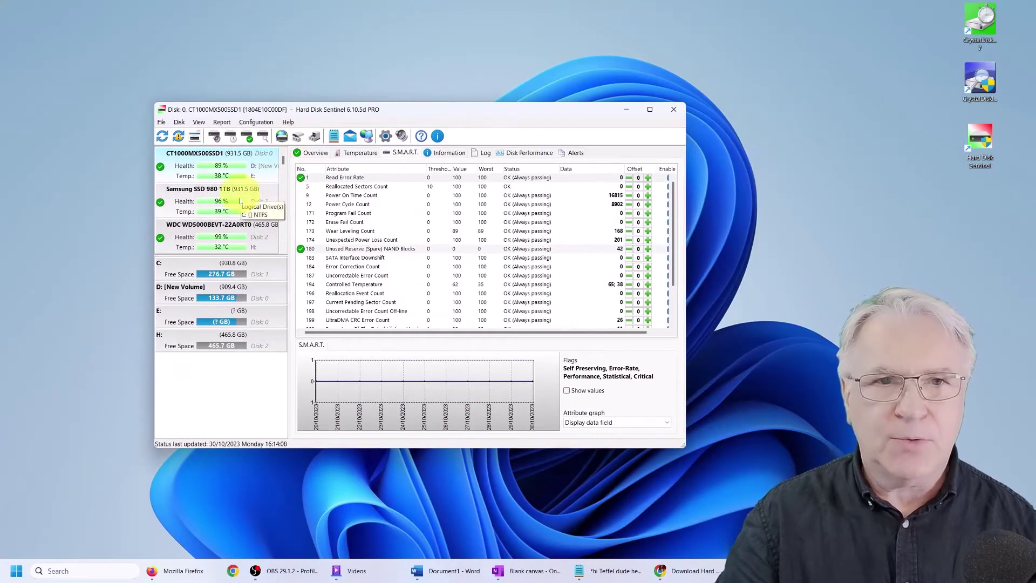
pyautogui.click(256, 229)
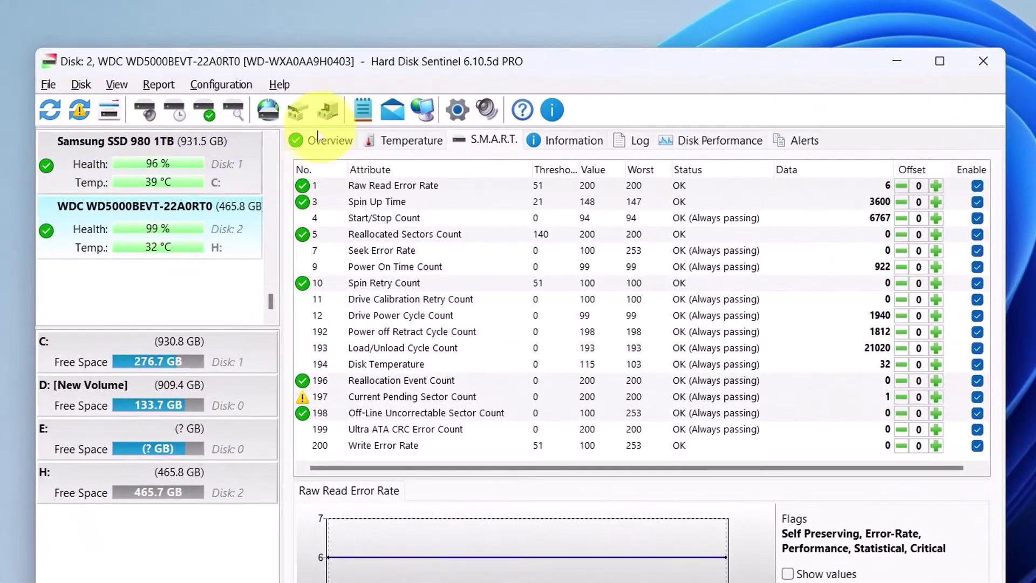
pyautogui.click(318, 150)
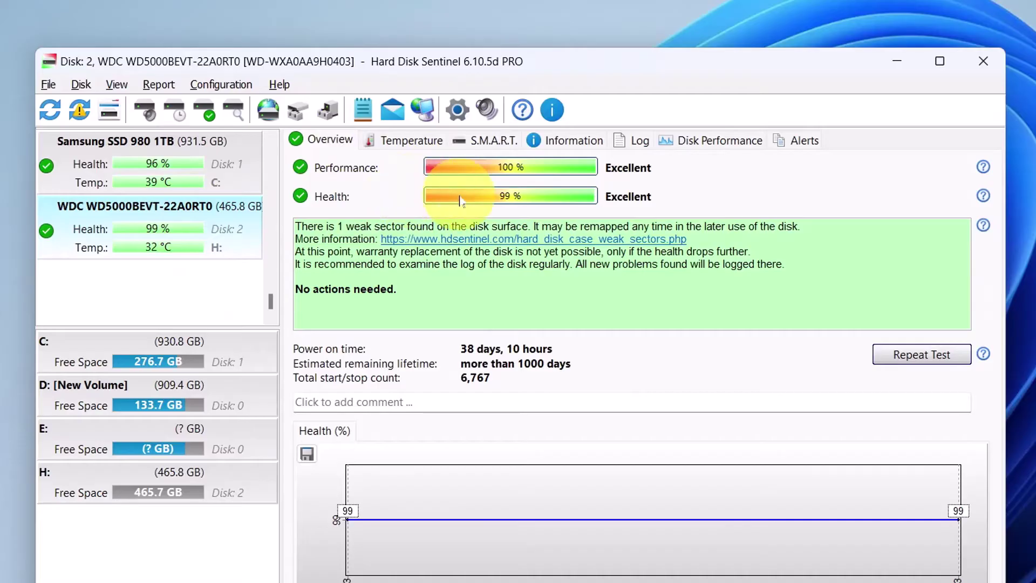
pyautogui.click(493, 141)
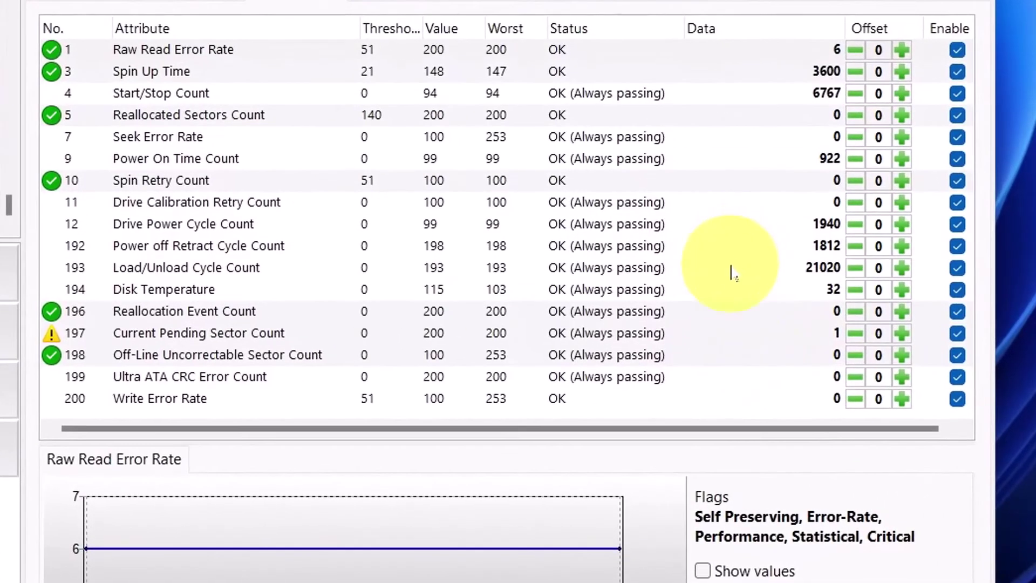
pyautogui.click(810, 349)
pyautogui.rightClick(809, 351)
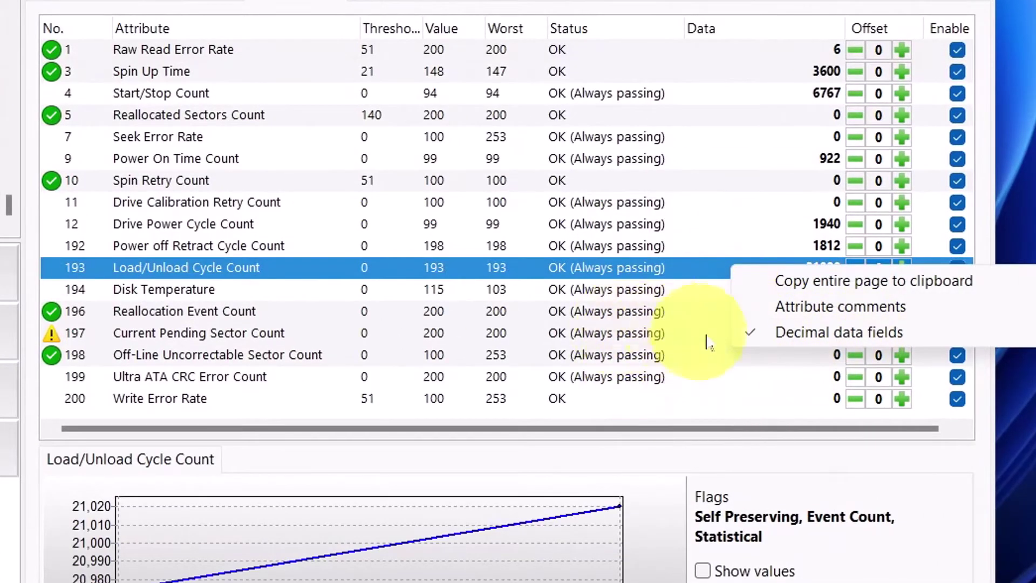
# Step: Give Current Pending Sector Count (197) a -1 offset, accepting the advanced-option warning
pyautogui.click(750, 338)
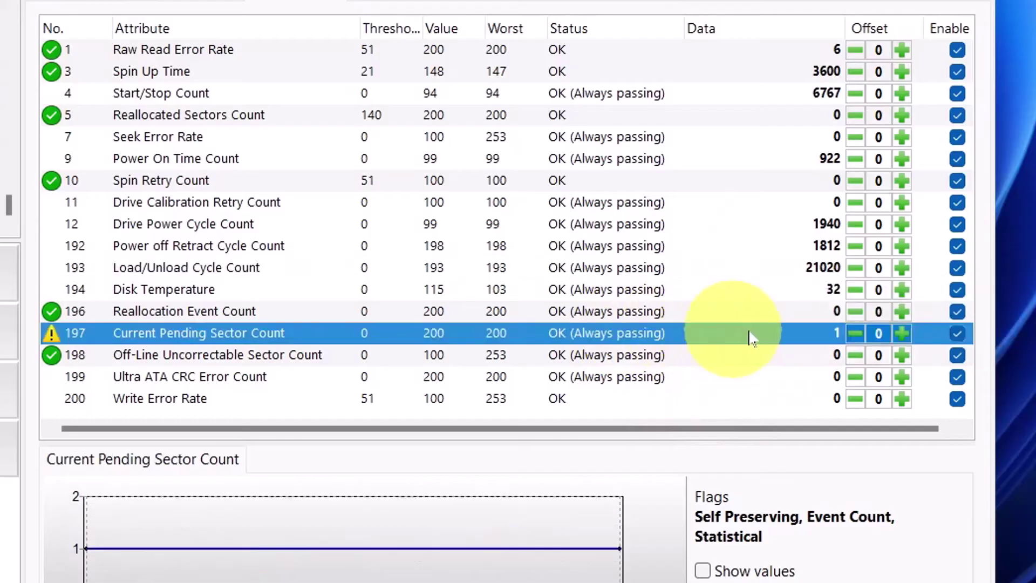
pyautogui.doubleClick(879, 337)
pyautogui.click(210, 195)
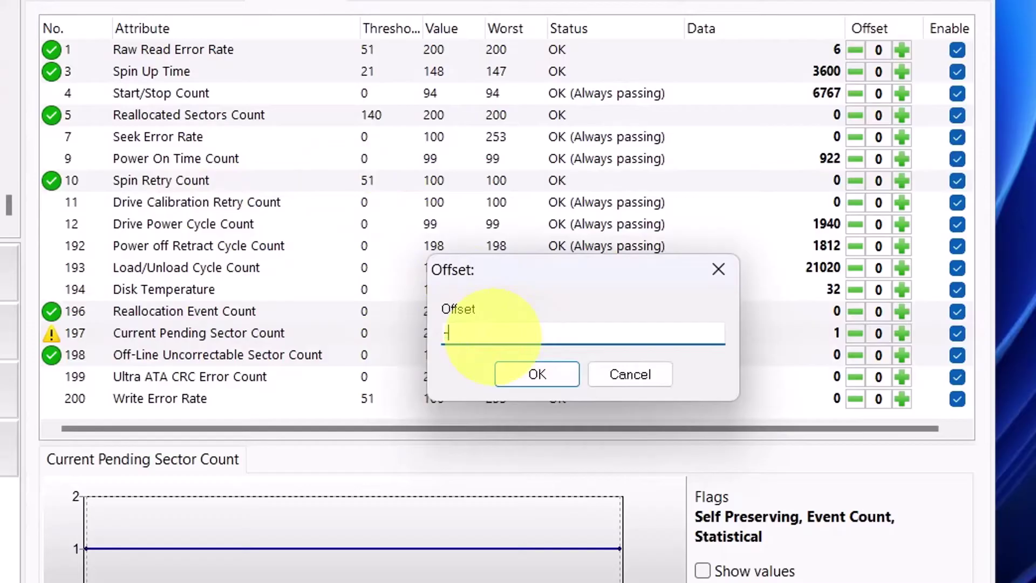
pyautogui.click(540, 371)
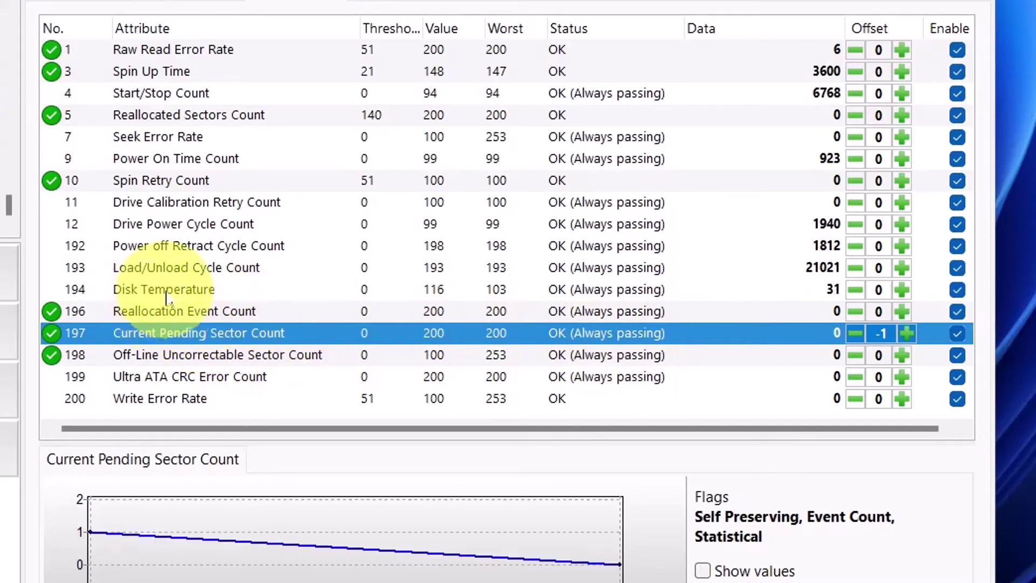
pyautogui.press('Down')
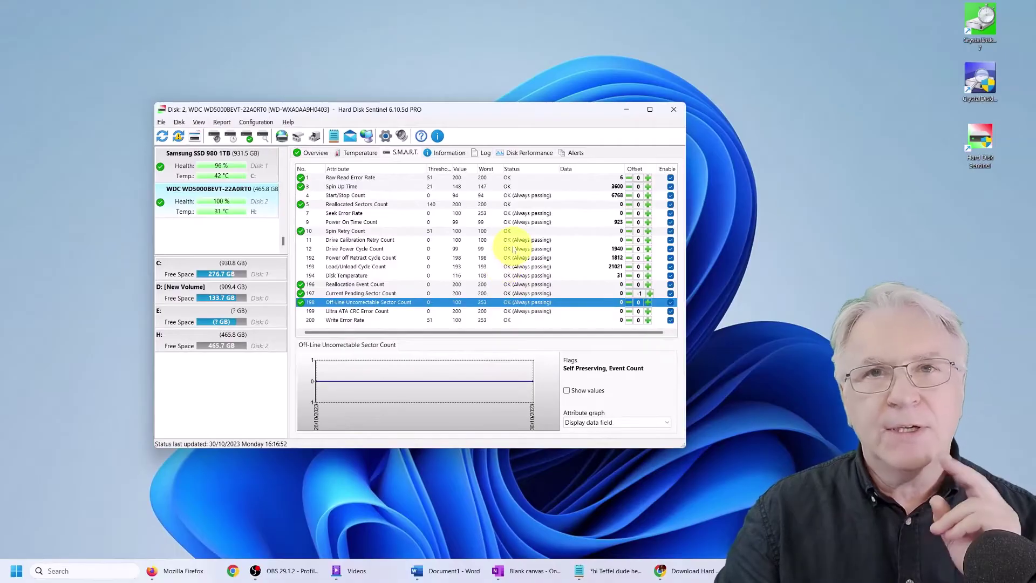
# Step: Bring the OneNote drive notes forward and close the empty New Volume (F:) Explorer window
pyautogui.moveTo(512, 250)
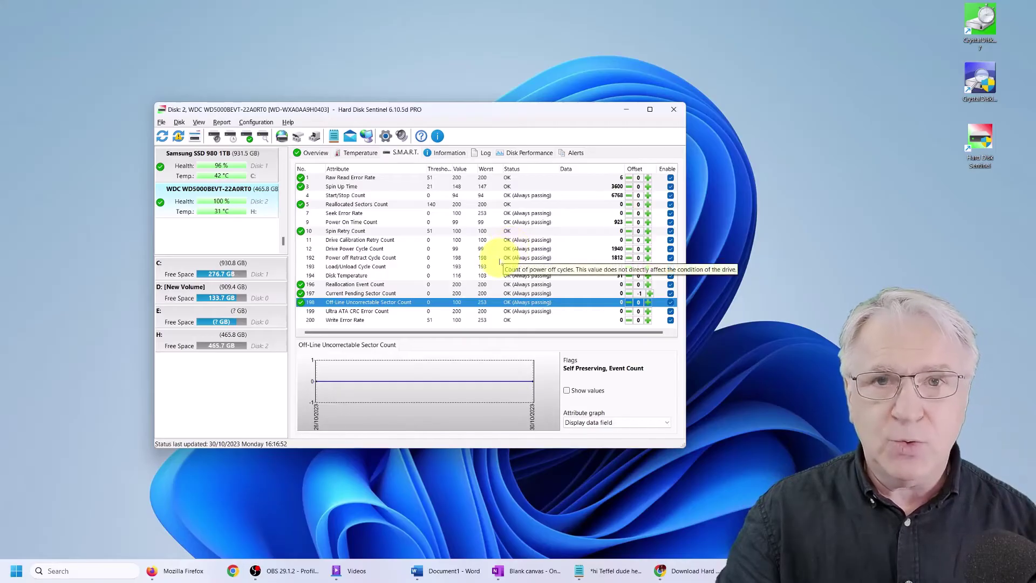
pyautogui.click(538, 578)
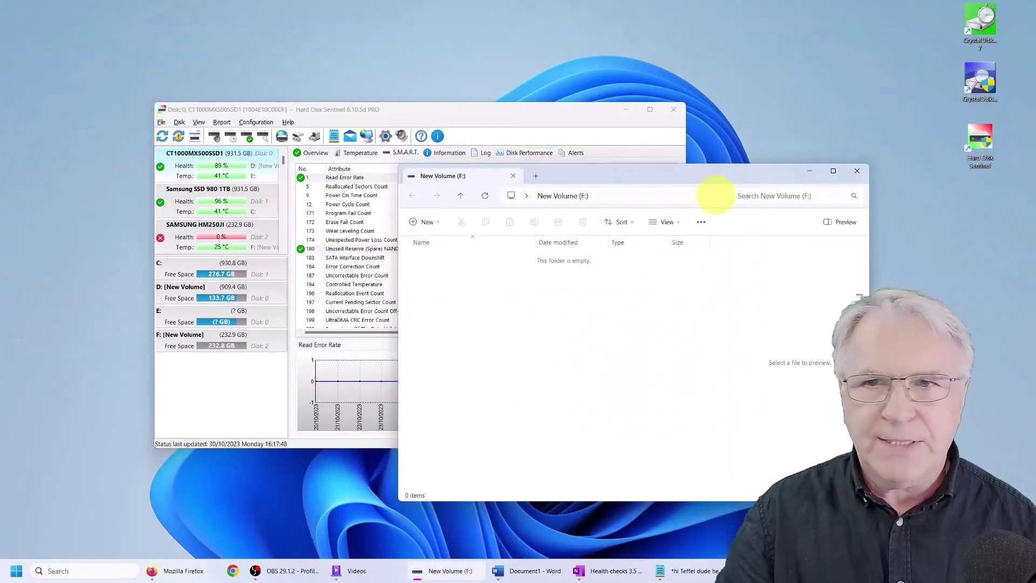
pyautogui.click(858, 173)
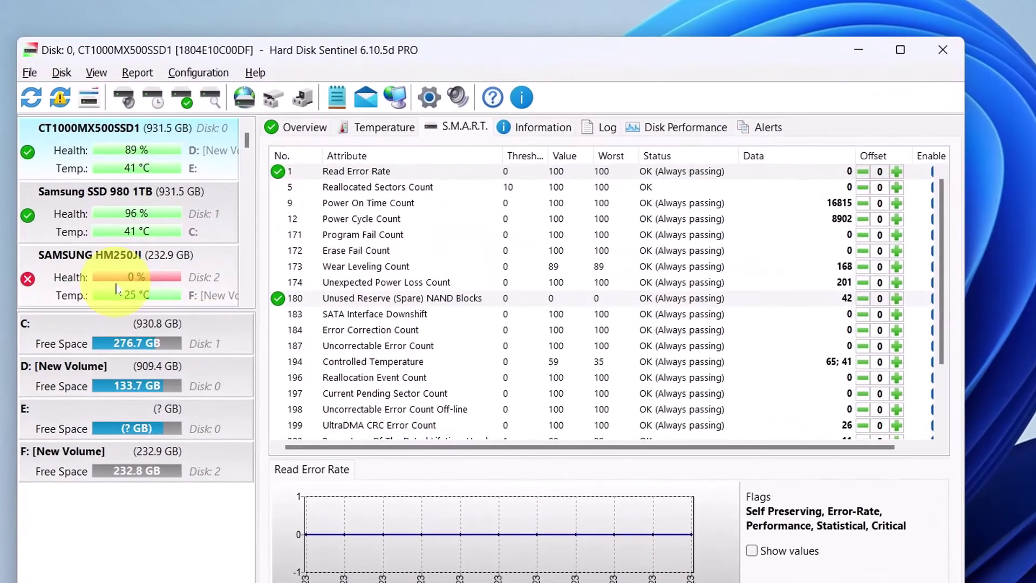
# Step: Select the SAMSUNG HM250JI, review its Overview, and show SMART data values in decimal
pyautogui.click(116, 290)
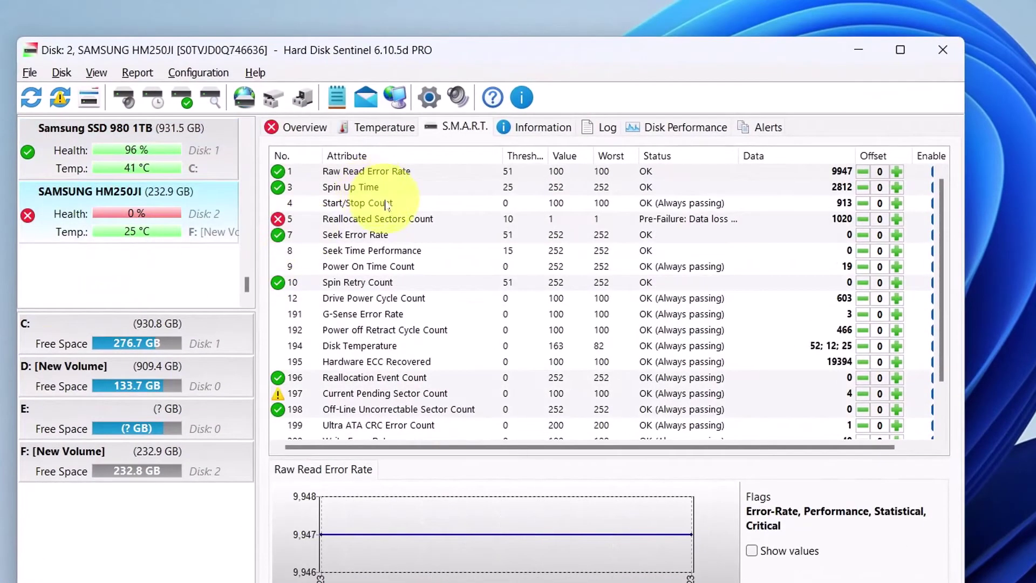
pyautogui.click(302, 128)
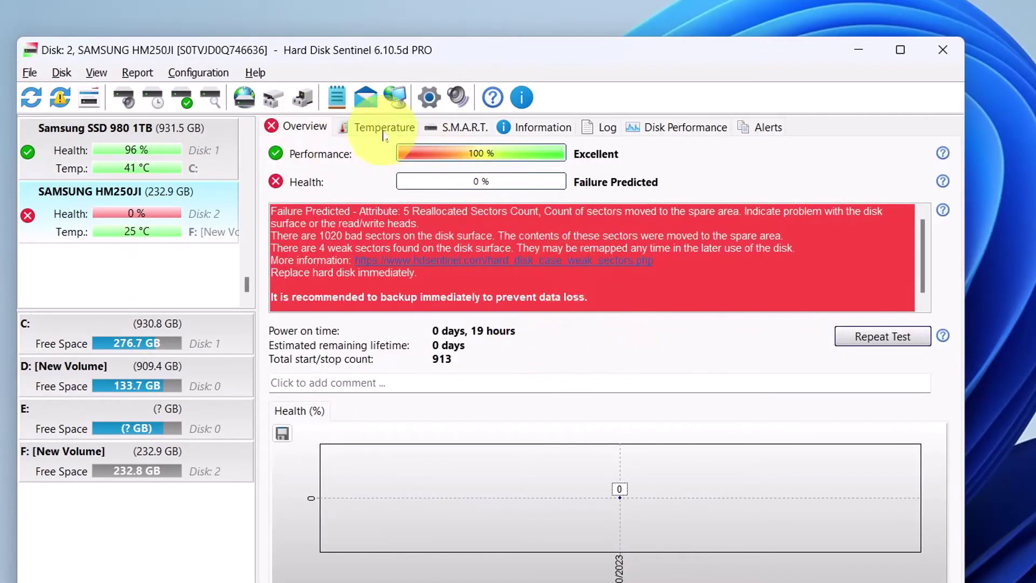
pyautogui.click(457, 126)
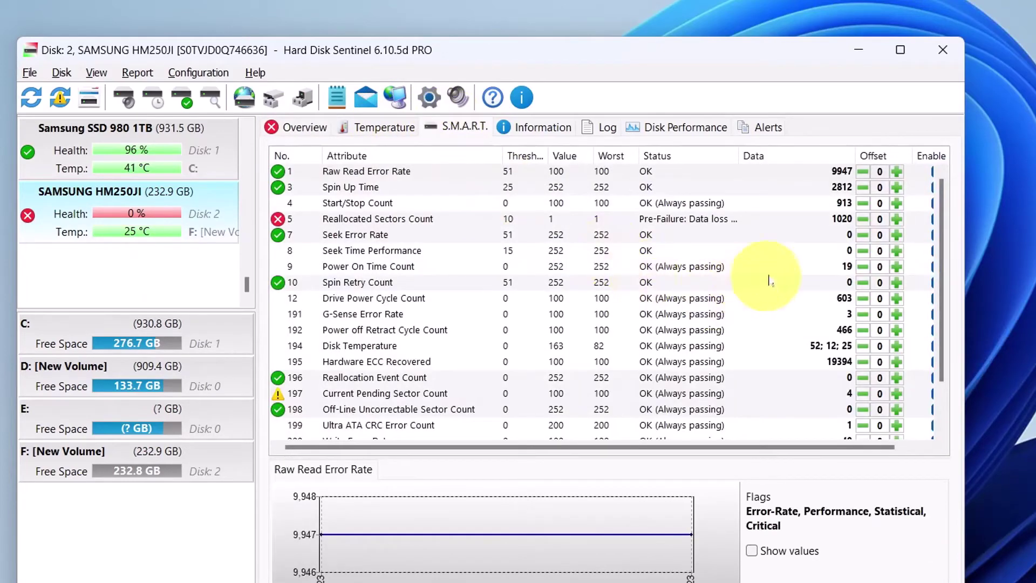
pyautogui.rightClick(778, 363)
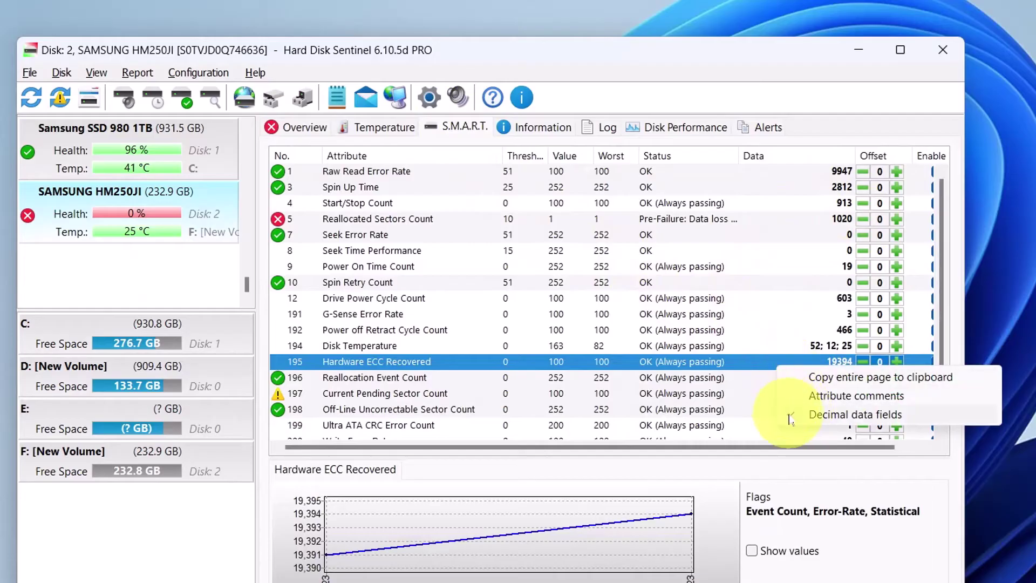
pyautogui.click(800, 418)
pyautogui.rightClick(820, 380)
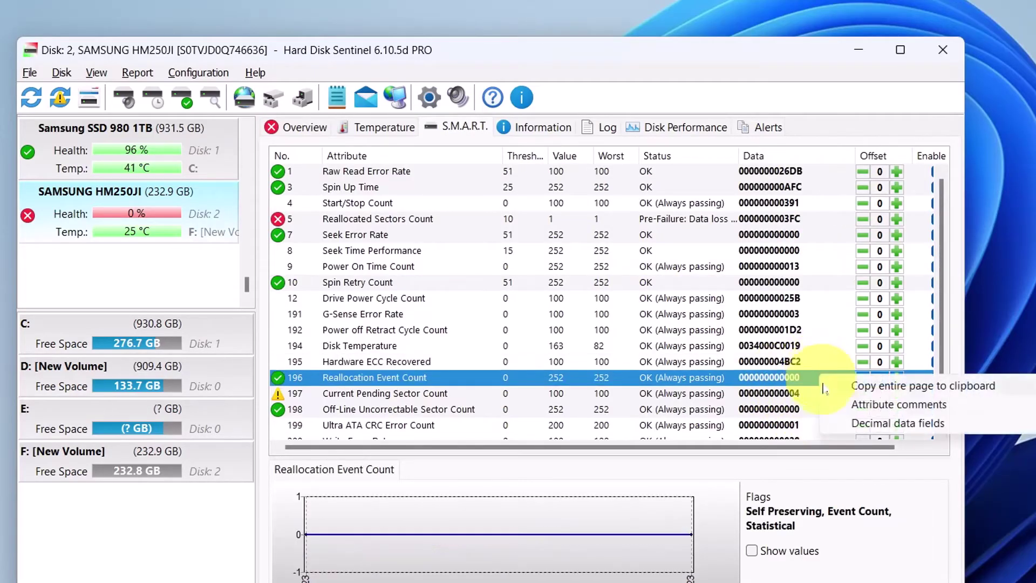
pyautogui.click(817, 420)
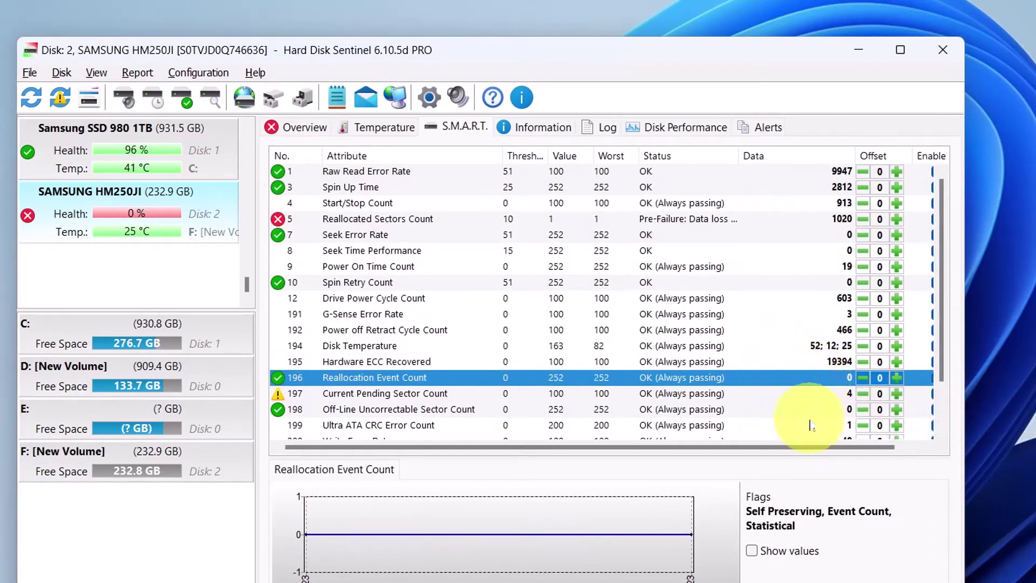
# Step: Offset the Current Pending Sector Count (197) by -4 so it reads 0
pyautogui.click(880, 398)
pyautogui.click(393, 278)
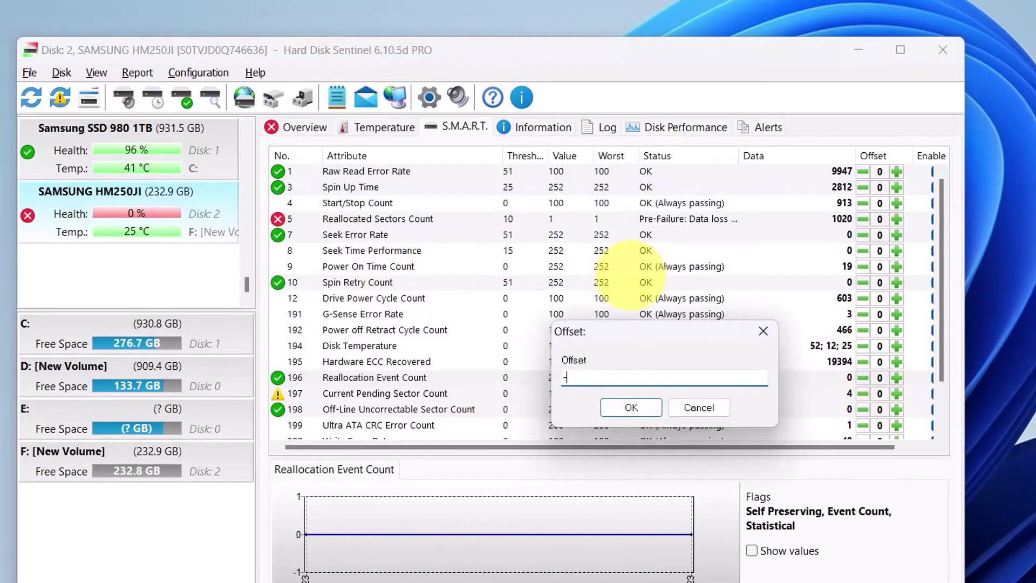
pyautogui.press('Return')
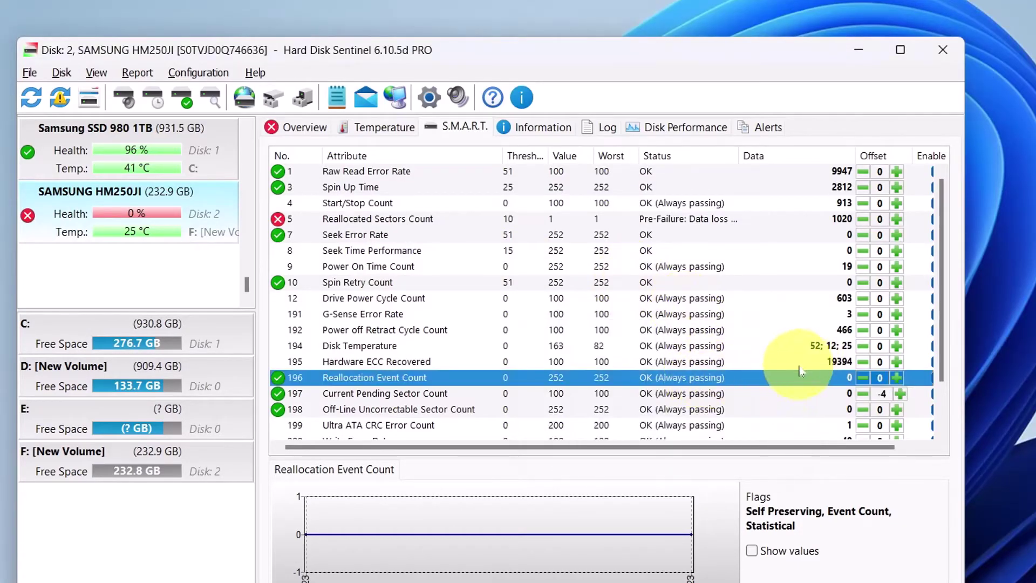
# Step: Offset Reallocated Sectors Count (5) by -1020, then check the Overview health summary
pyautogui.click(427, 219)
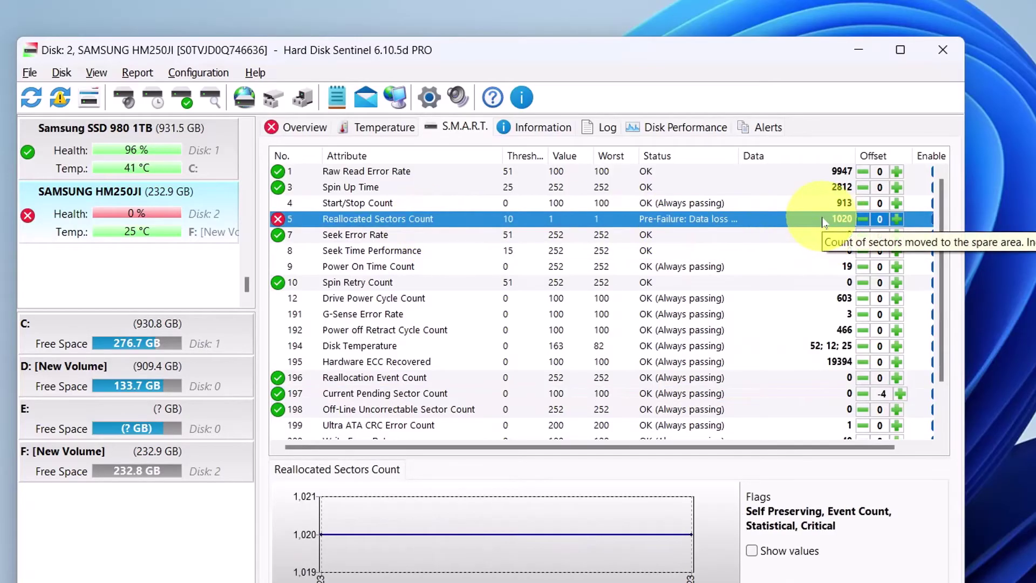
pyautogui.click(863, 219)
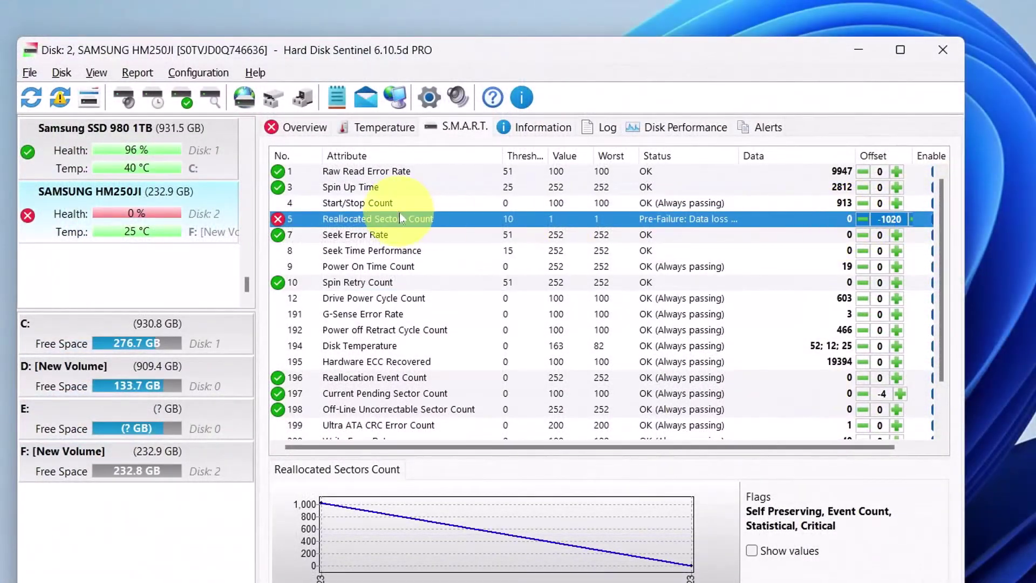
pyautogui.click(316, 128)
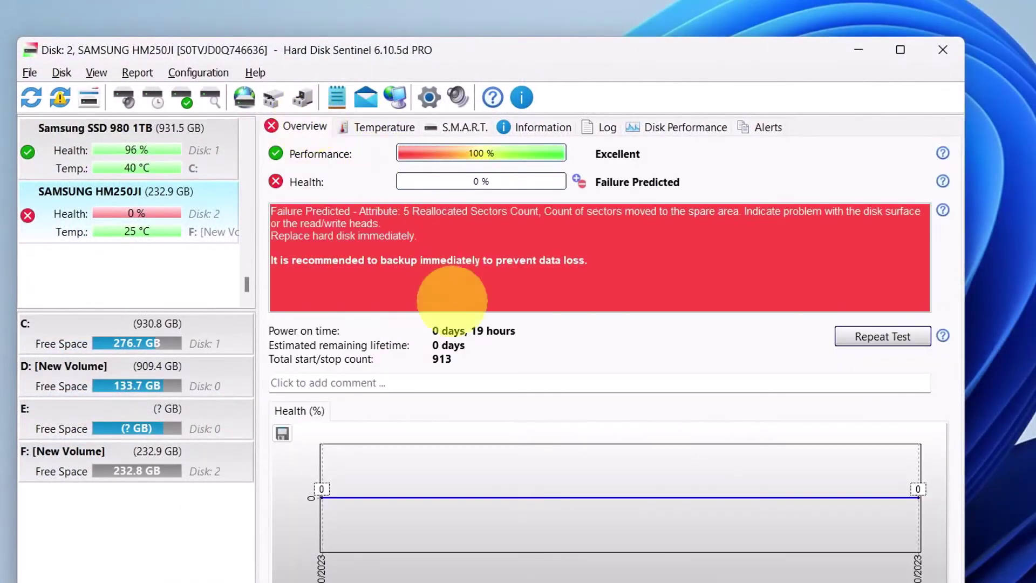
pyautogui.click(384, 128)
pyautogui.click(461, 126)
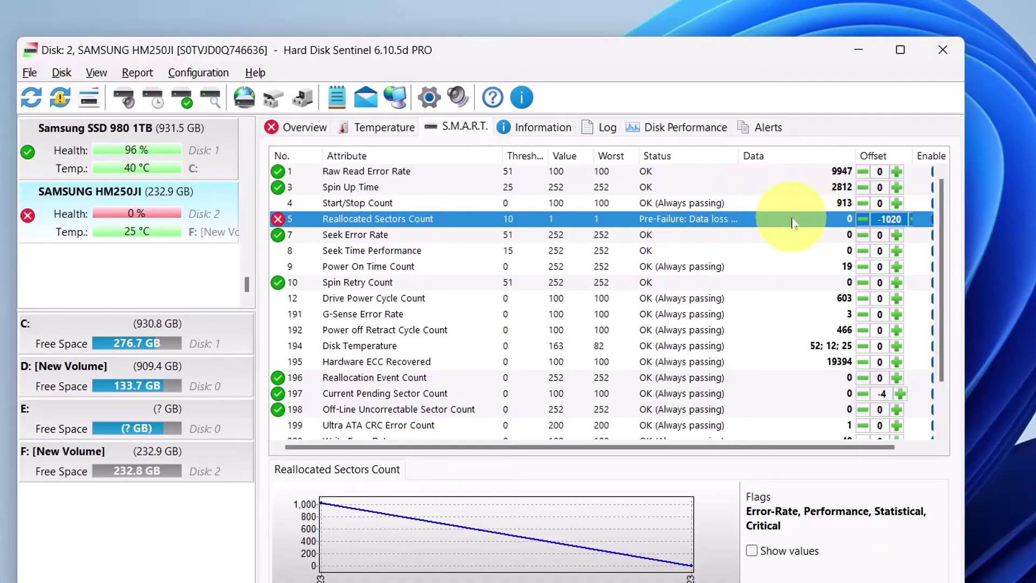
# Step: Scroll the S.M.A.R.T. attribute table and dismiss its display options menu unchanged
pyautogui.scroll(-1, 699, 321)
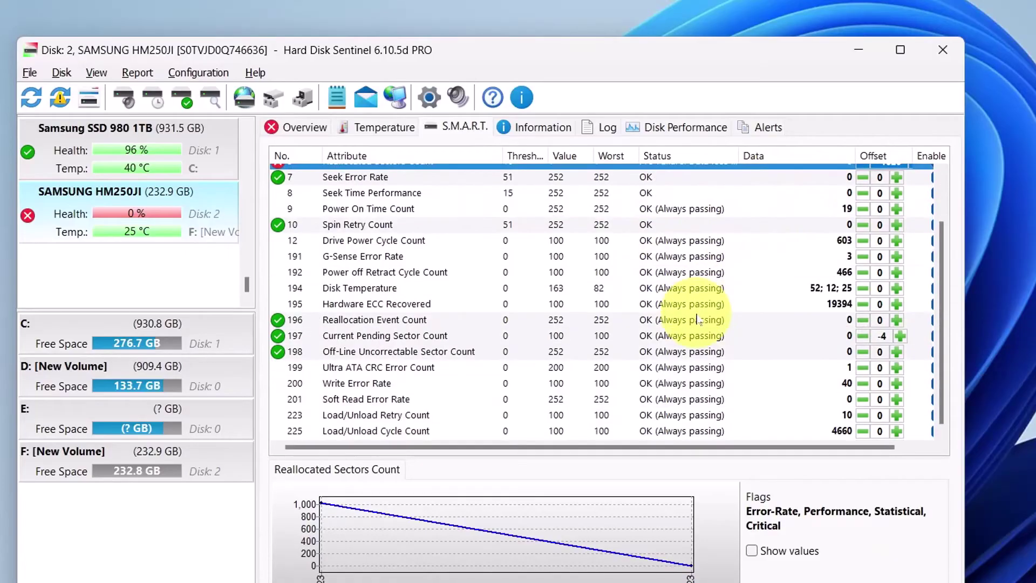
pyautogui.scroll(1, 699, 321)
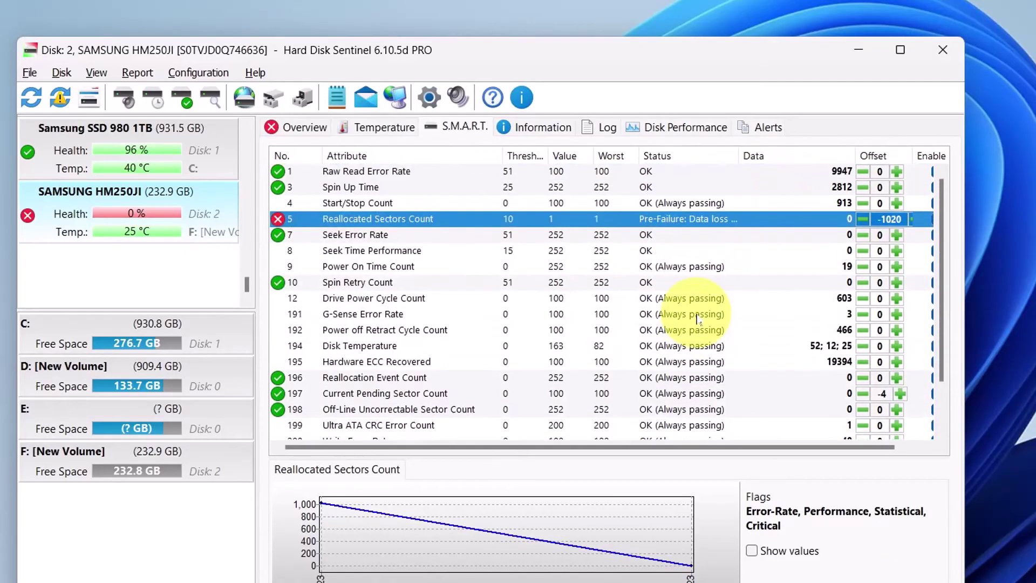
pyautogui.rightClick(426, 223)
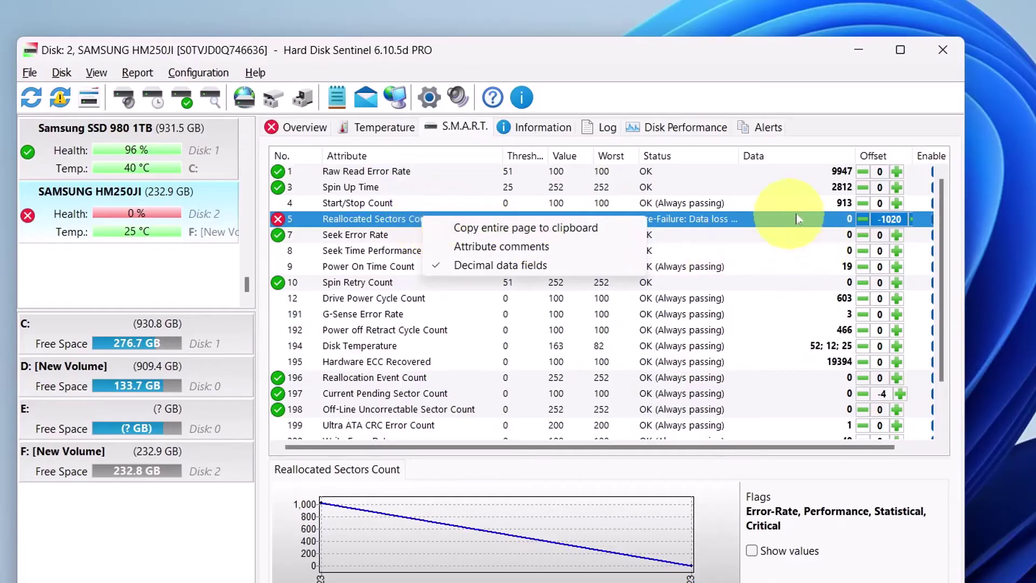
pyautogui.click(777, 234)
pyautogui.hscroll(1, 863, 446)
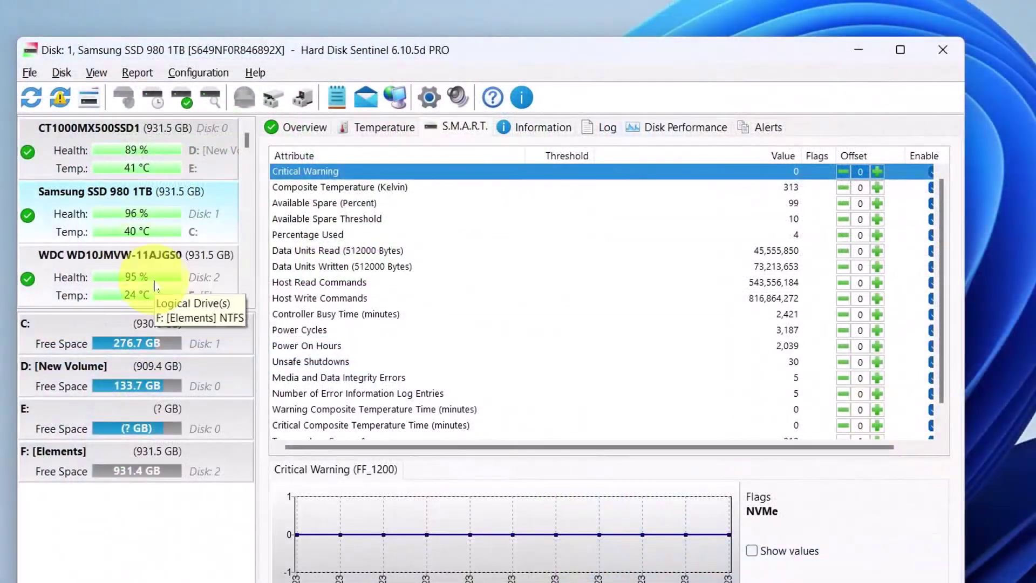
# Step: Offset the WDC WD10JMVW's Current Pending Sector Count by -8 and confirm 100% health on Overview
pyautogui.click(154, 286)
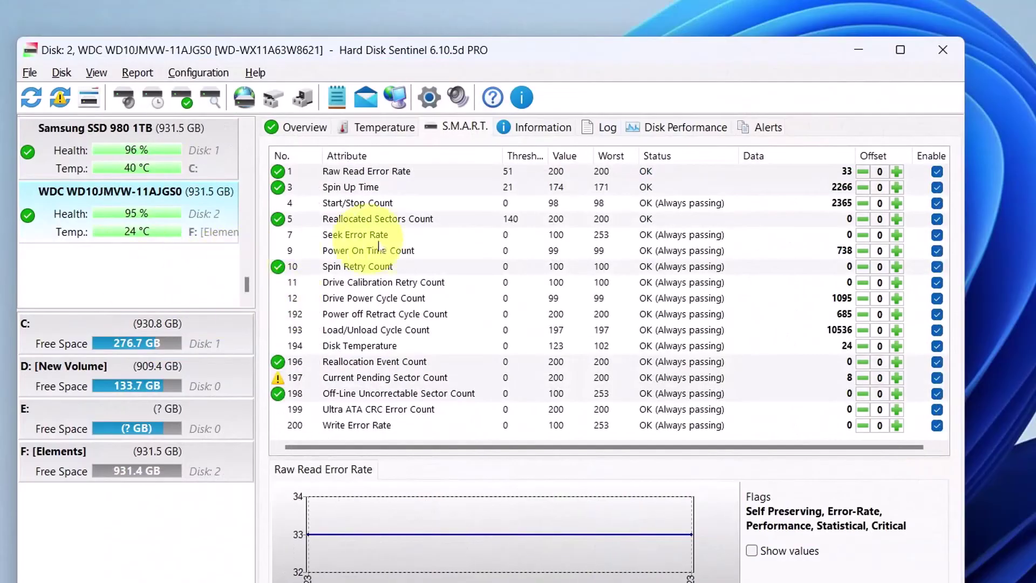
pyautogui.click(462, 379)
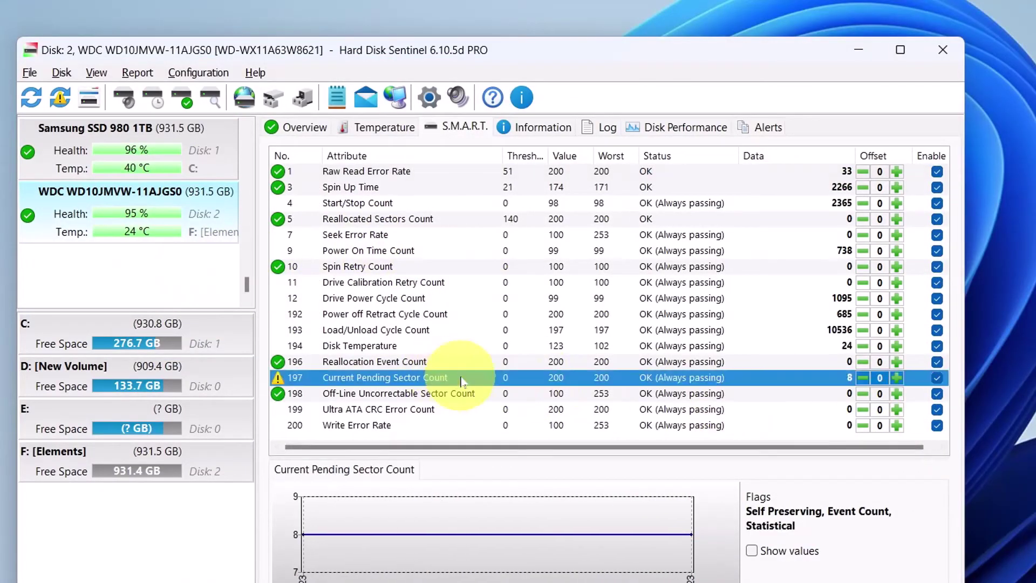
pyautogui.click(880, 379)
pyautogui.click(395, 278)
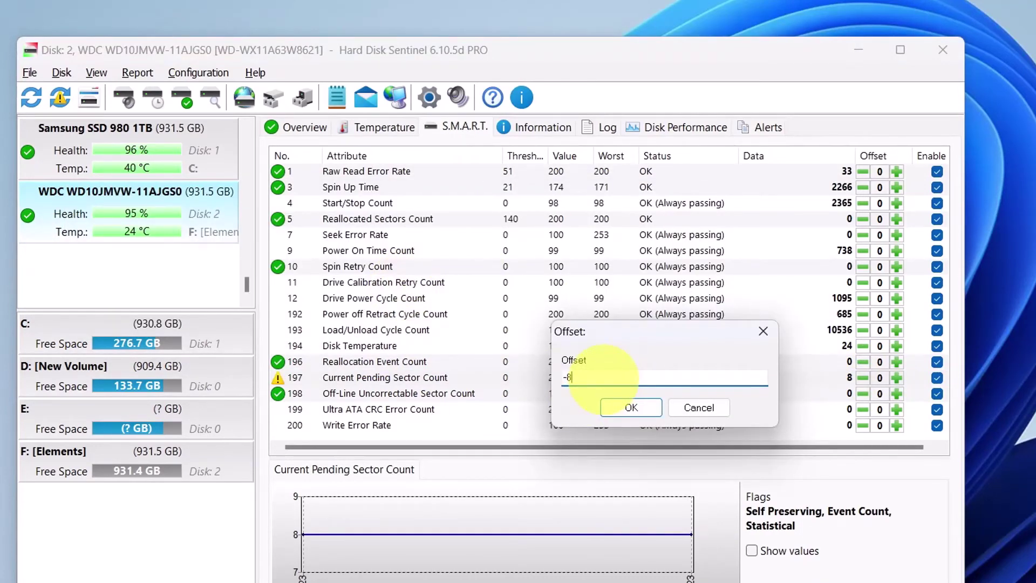
pyautogui.click(630, 407)
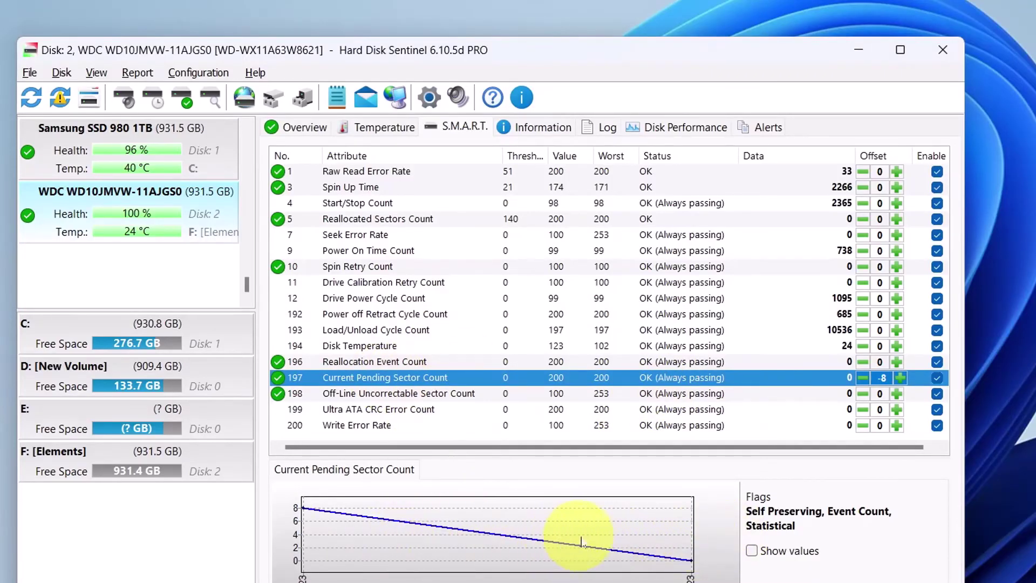
pyautogui.click(419, 223)
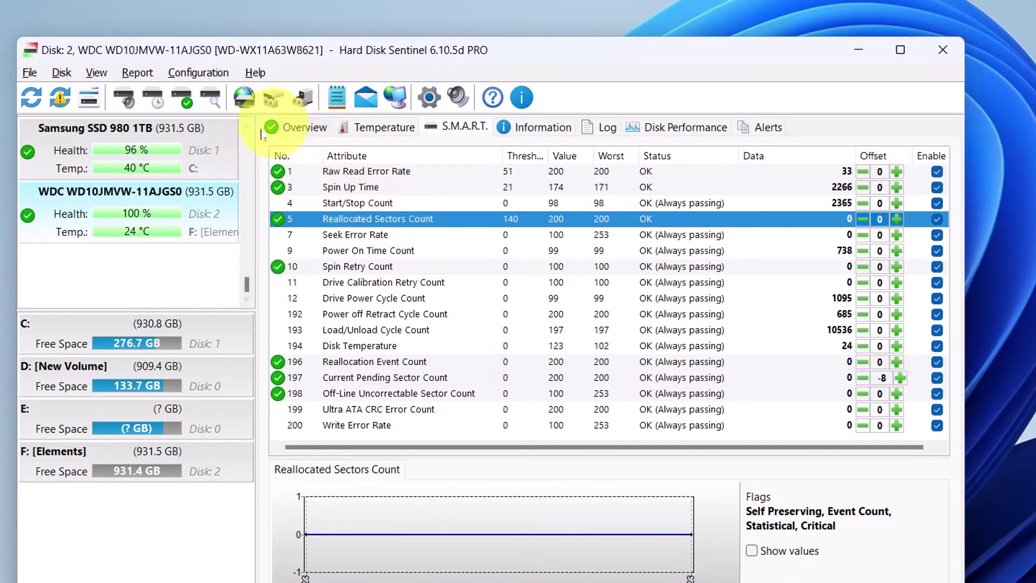
pyautogui.click(281, 128)
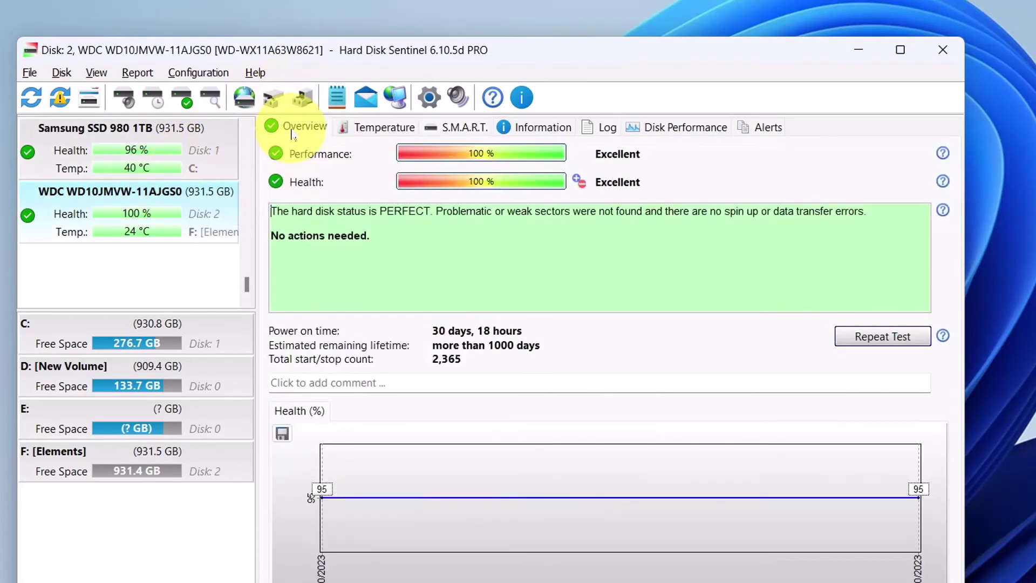